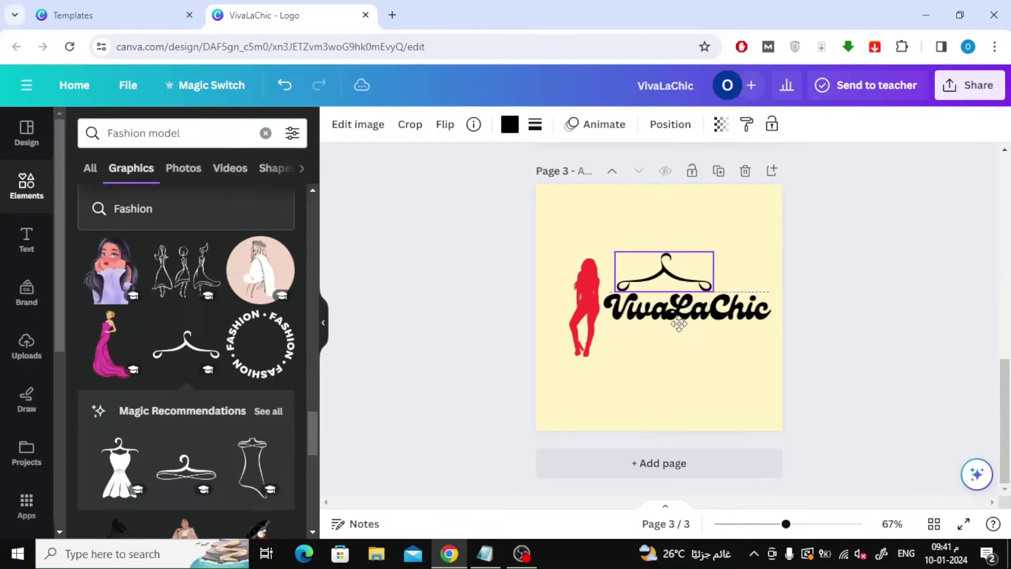
Step: Centre the hanger graphic above the bold VivaLaChic wordmark on page 3
click(708, 318)
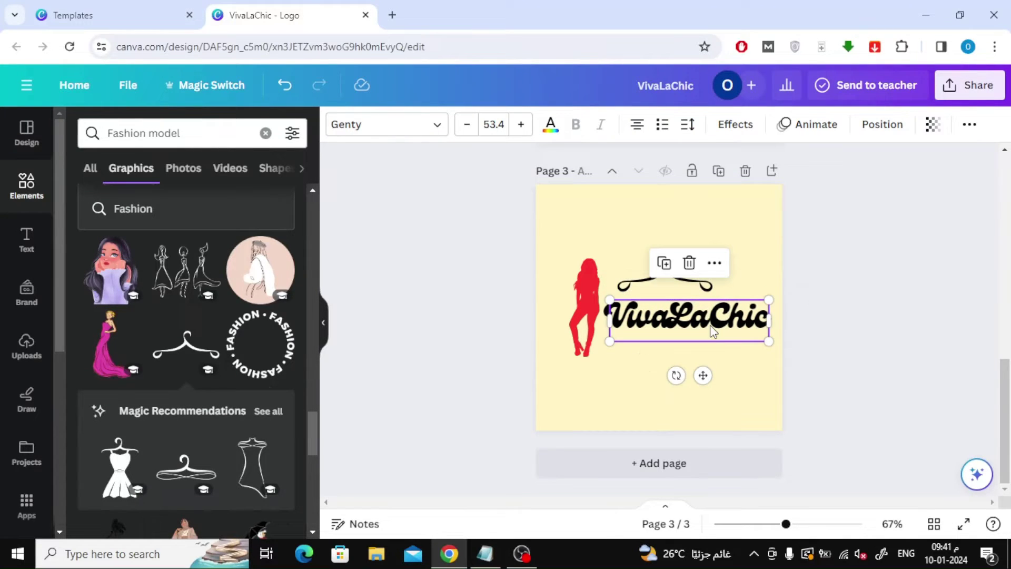
mouse_move(699, 286)
mouse_down()
mouse_move(751, 296)
mouse_move(705, 279)
mouse_up()
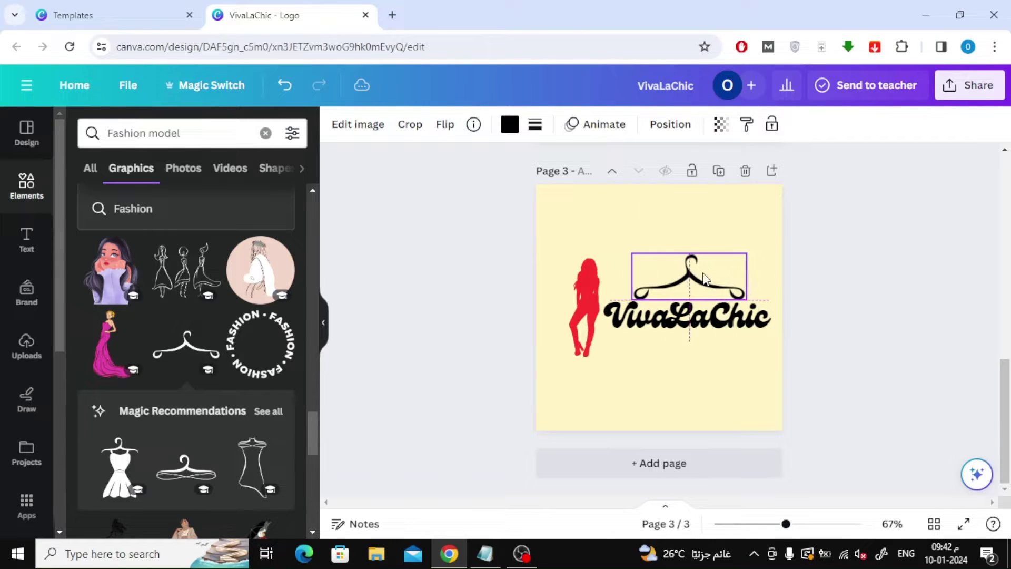
Step: Search Canva templates for 'clothing brand logo' and browse the results
click(911, 353)
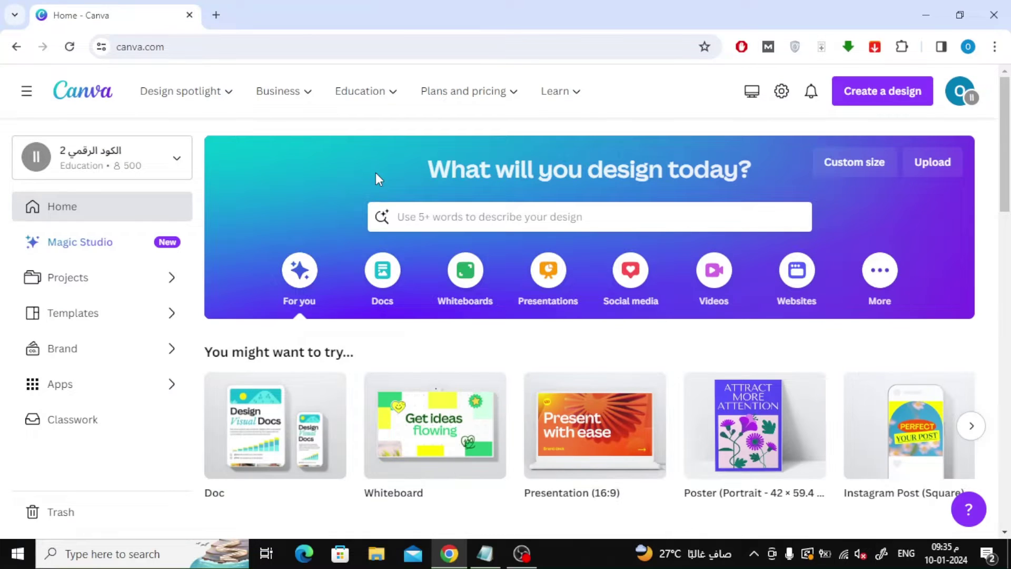
click(470, 216)
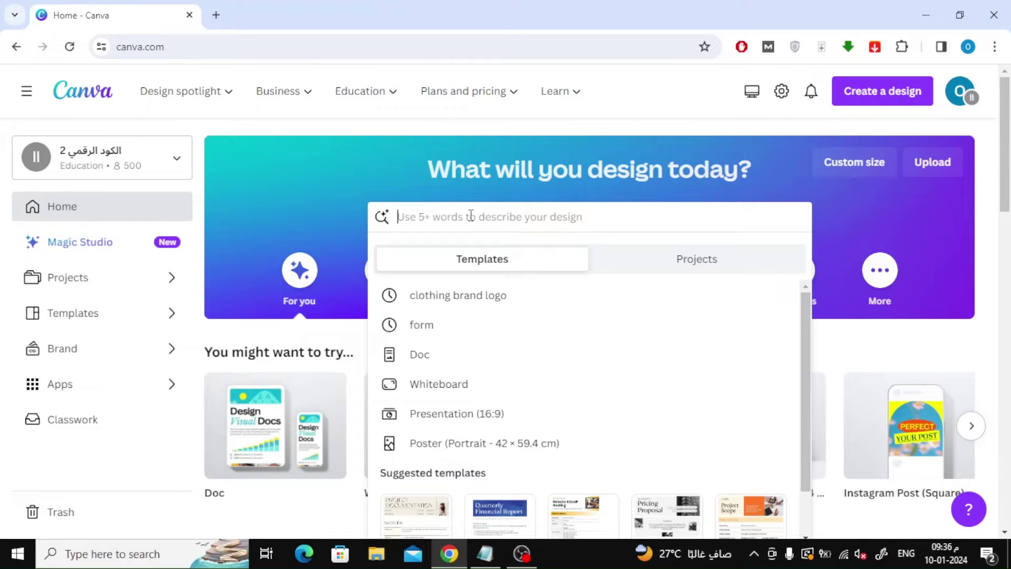
click(571, 300)
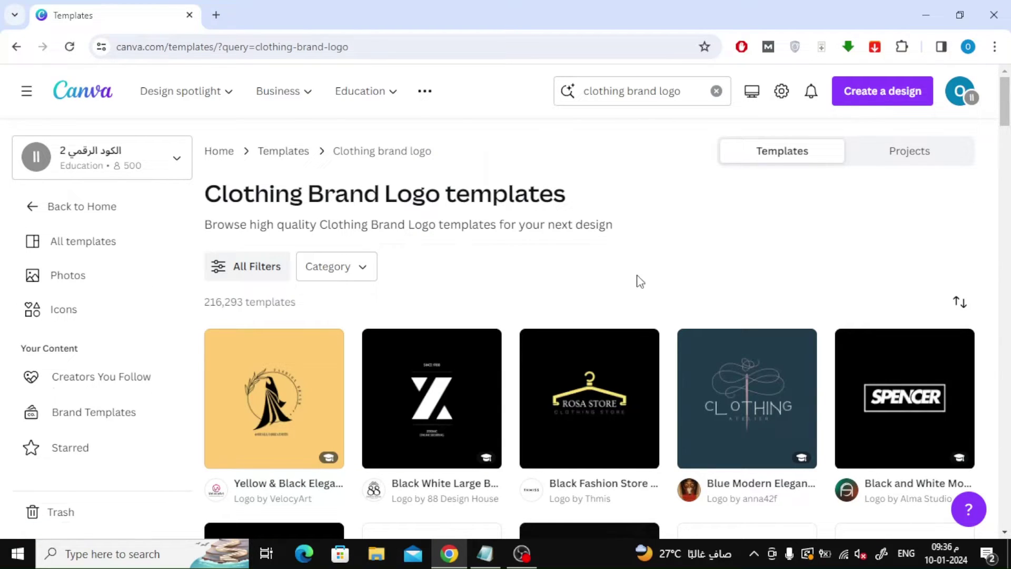
scroll(984, 229, down, 2)
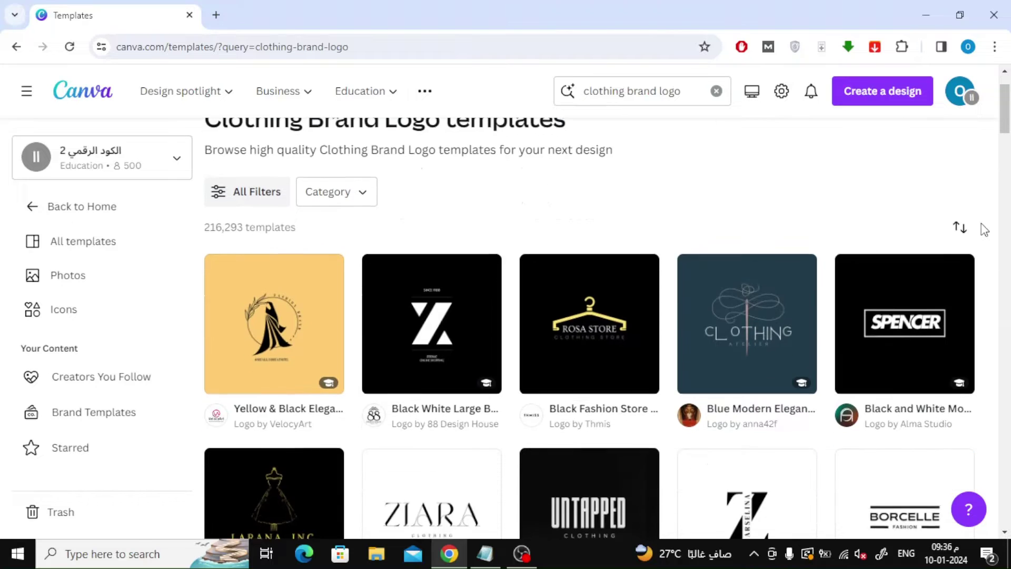
scroll(983, 230, down, 1)
scroll(983, 229, down, 1)
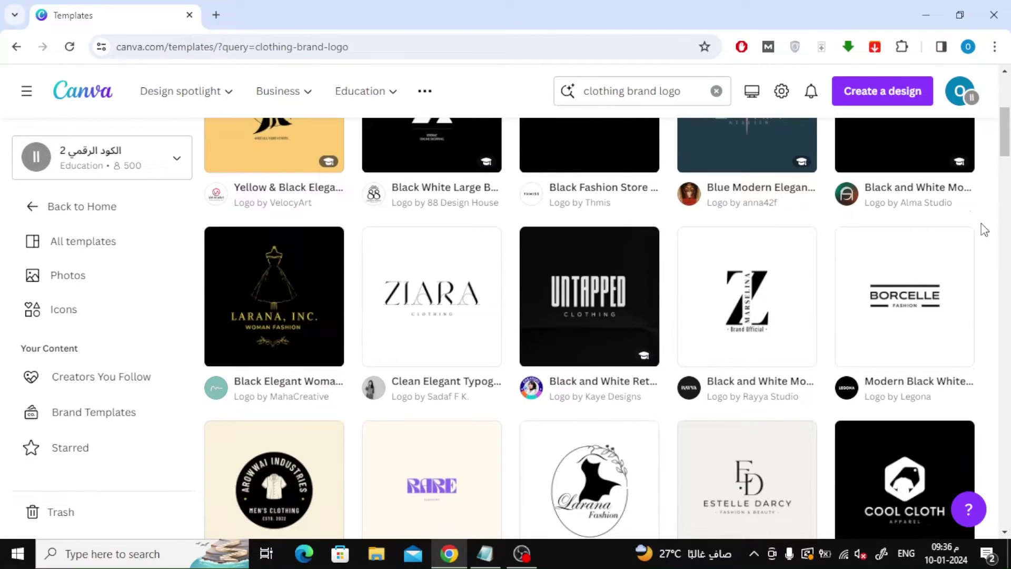
scroll(984, 229, down, 1)
scroll(983, 229, down, 1)
scroll(984, 230, down, 1)
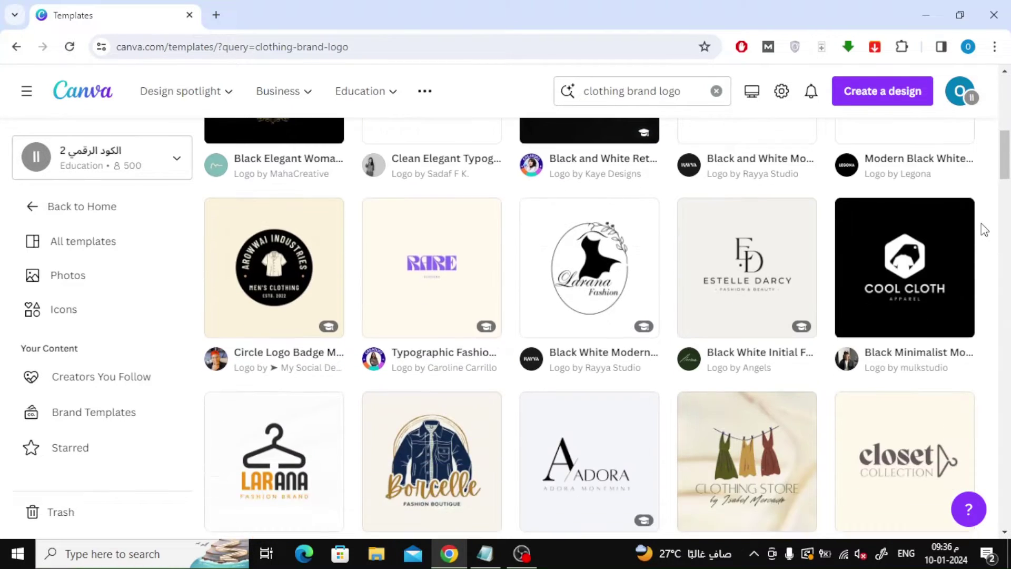
scroll(984, 229, down, 1)
scroll(984, 229, down, 1)
scroll(984, 230, down, 1)
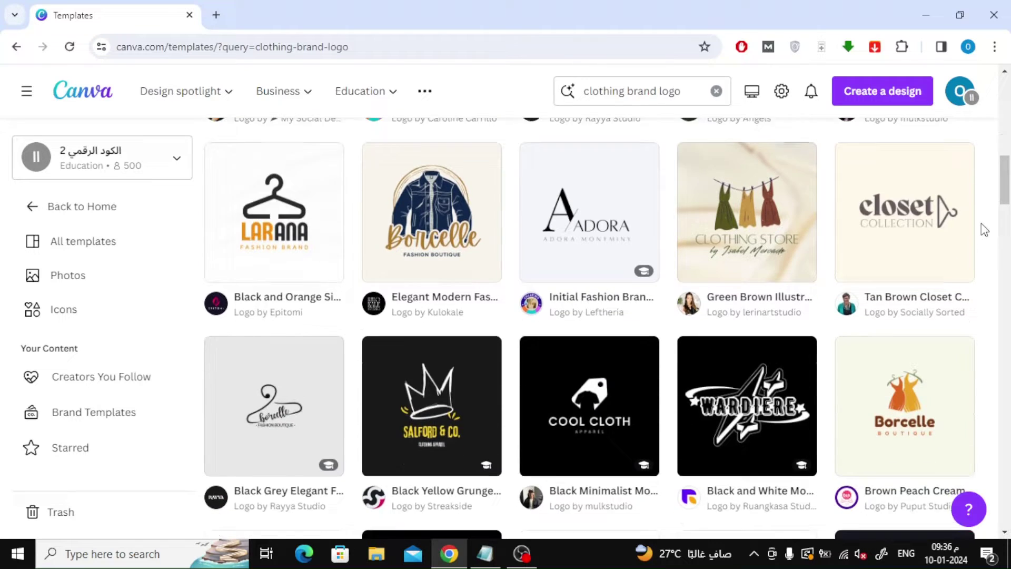
scroll(983, 229, down, 1)
scroll(984, 229, down, 1)
scroll(984, 229, down, 1)
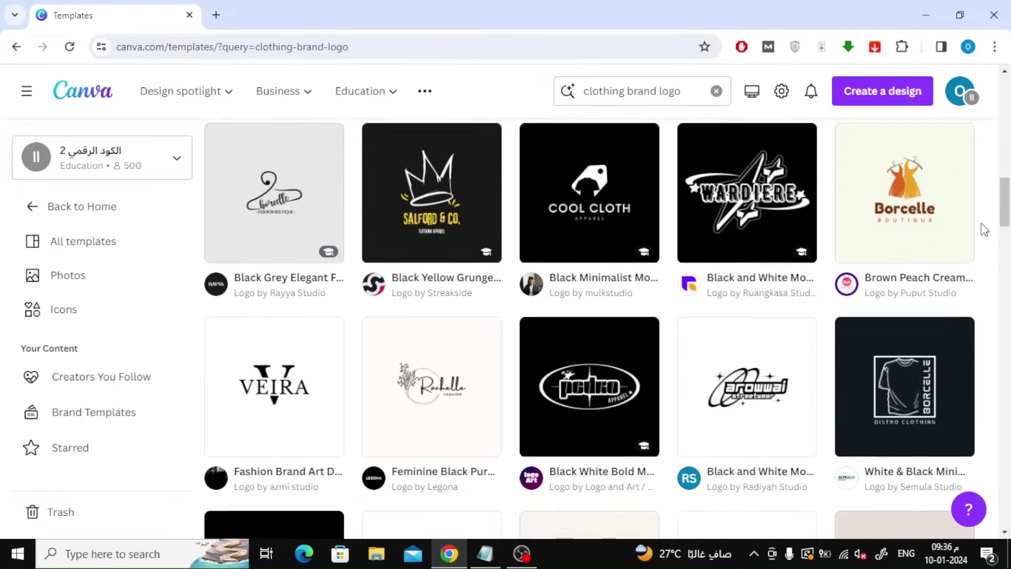
scroll(984, 229, down, 1)
scroll(984, 229, down, 2)
scroll(1003, 222, down, 5)
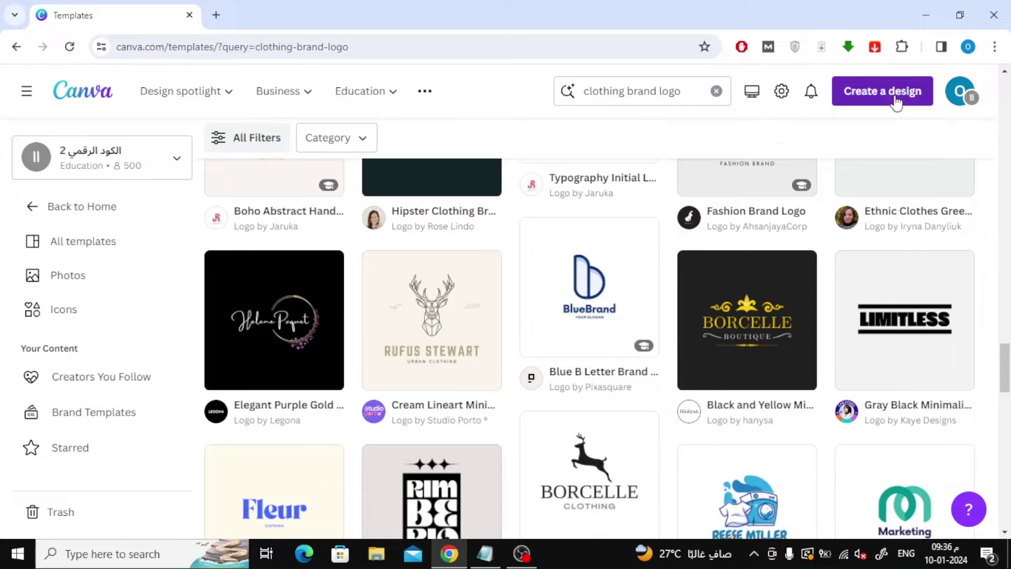
Step: Start a new Logo design from the list of design types
click(895, 102)
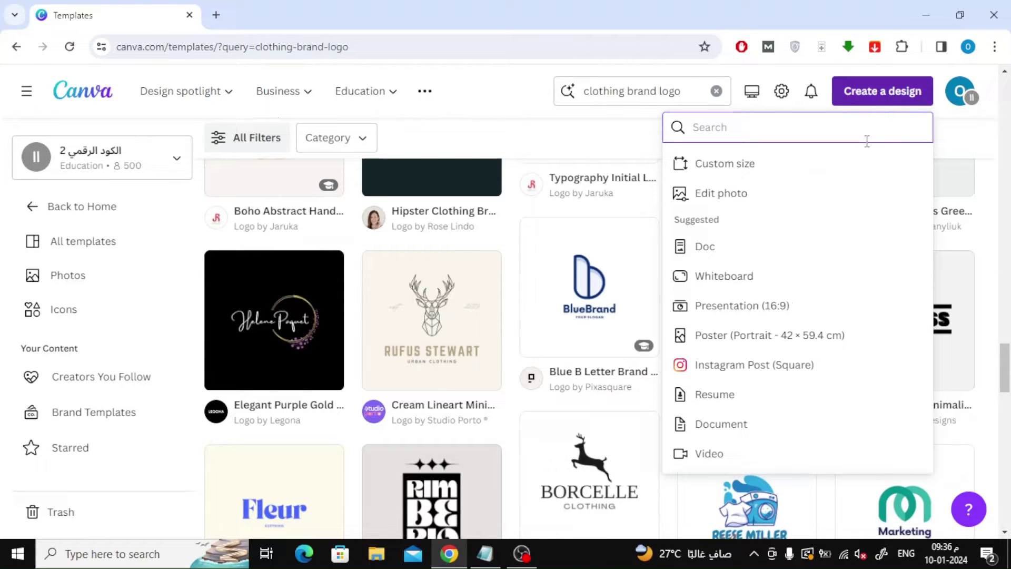
text(lo)
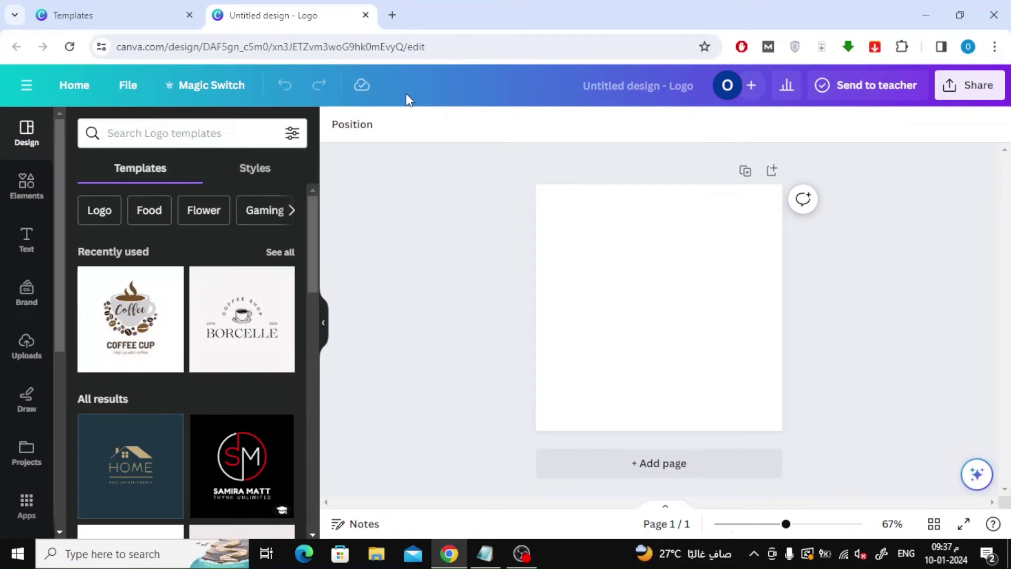
Step: Fill the blank logo page background with pale cream-yellow #FFF4C5
click(630, 277)
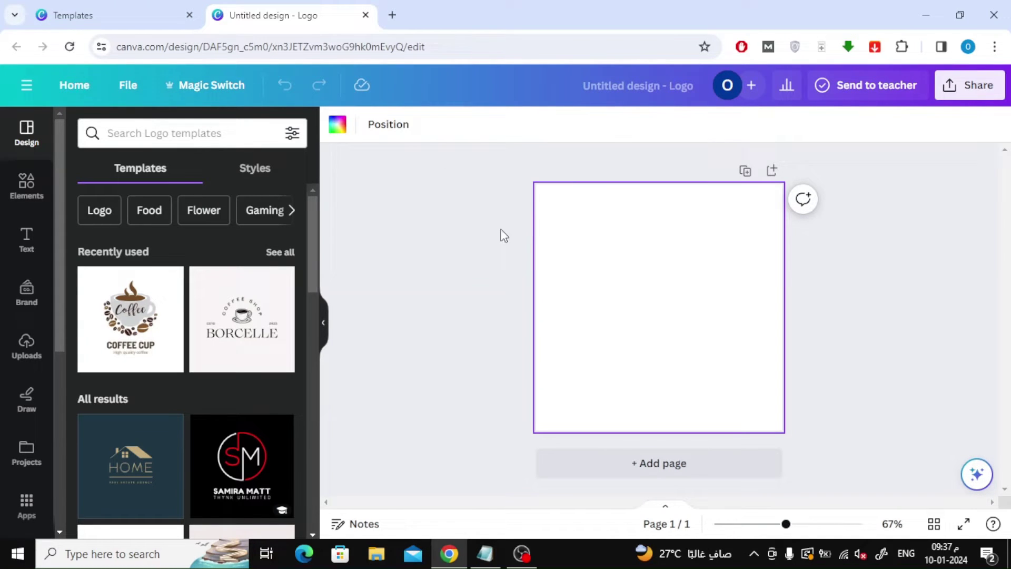
click(336, 126)
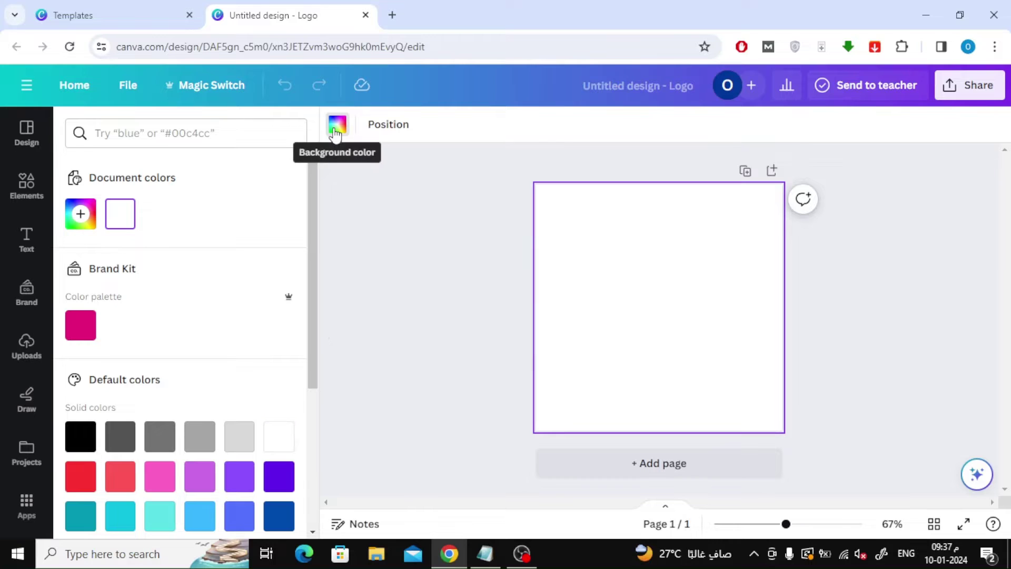
scroll(269, 261, down, 2)
scroll(269, 261, down, 2)
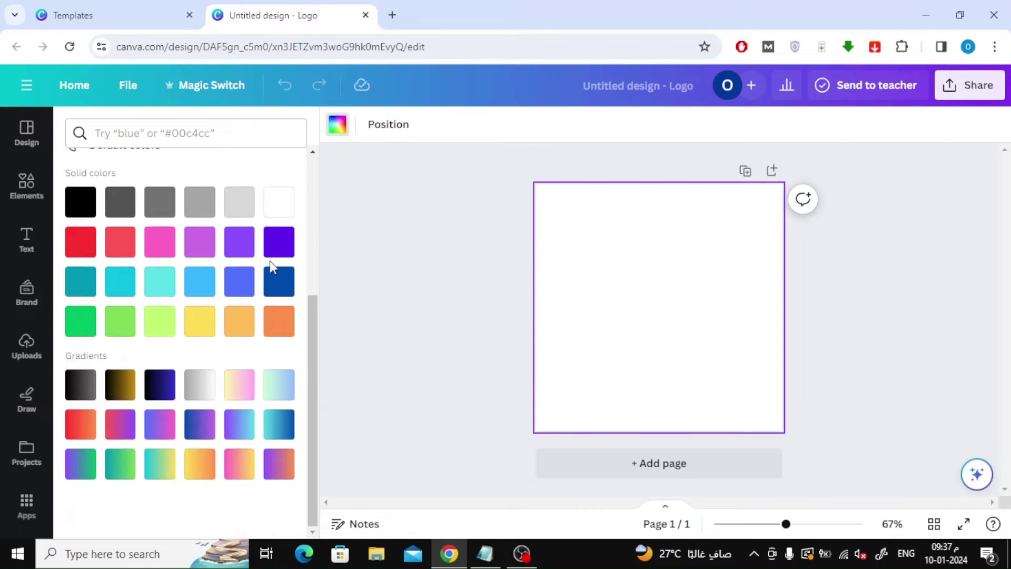
click(198, 332)
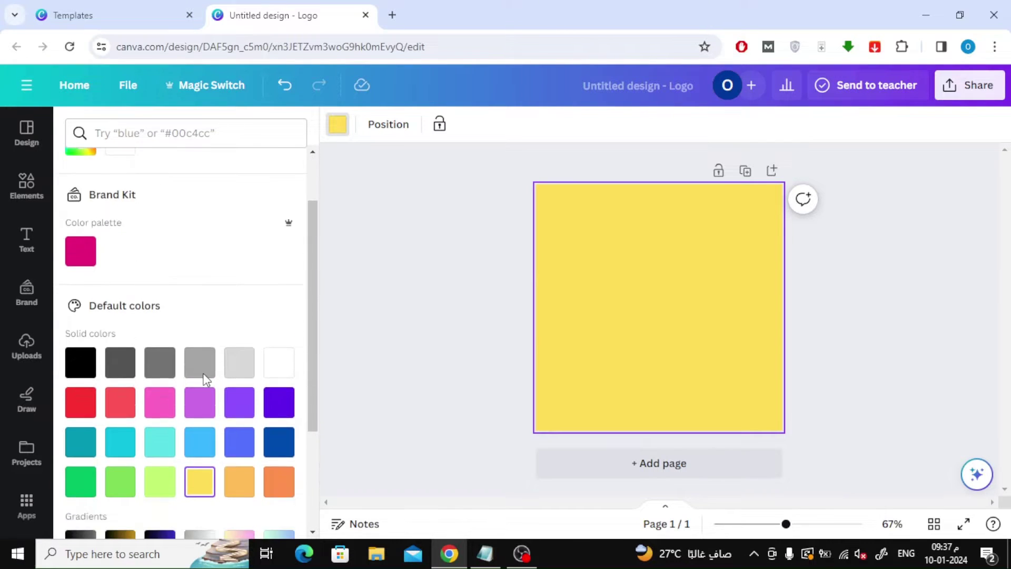
scroll(203, 379, up, 1)
click(80, 214)
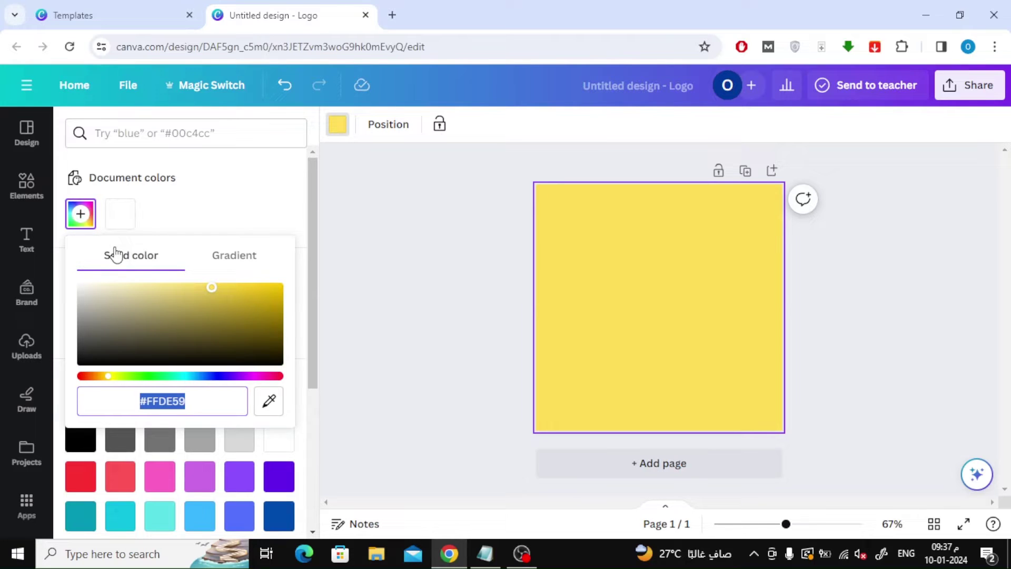
drag(212, 293, 174, 287)
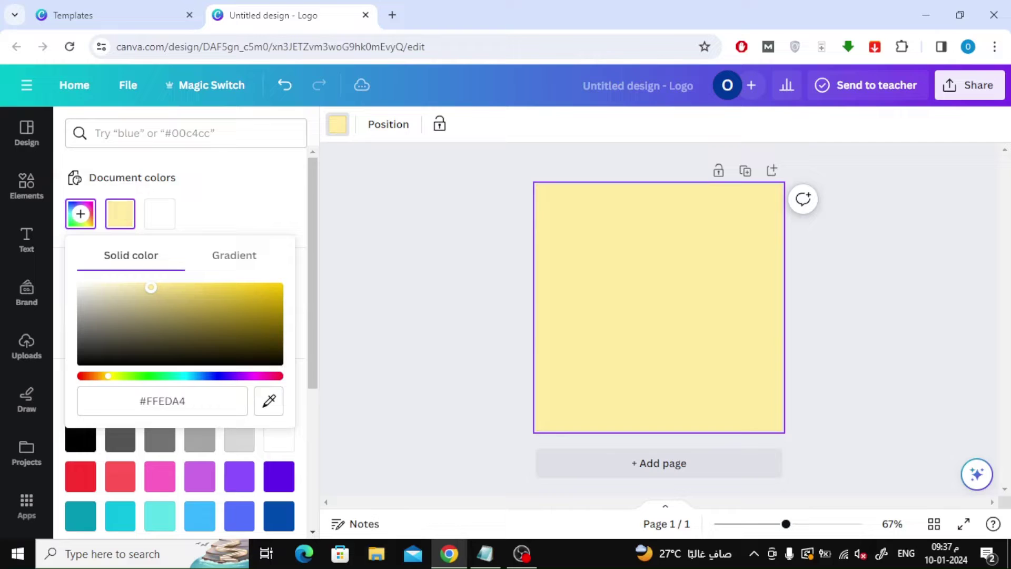
drag(145, 281, 127, 279)
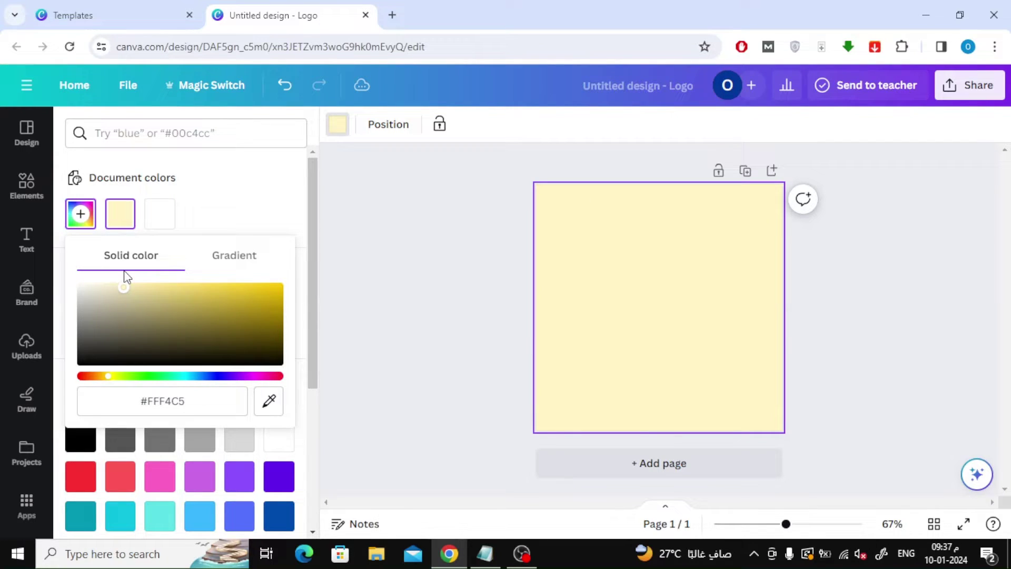
click(369, 249)
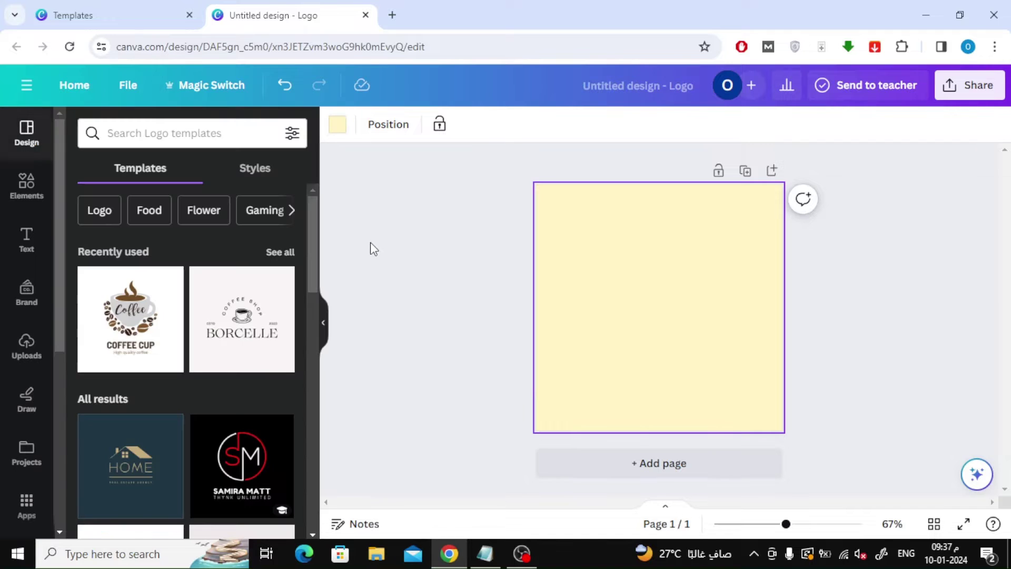
Step: Paste 'VivaLaChic' from the notes onto the page, enlarged to about 47.5 and centred
click(485, 553)
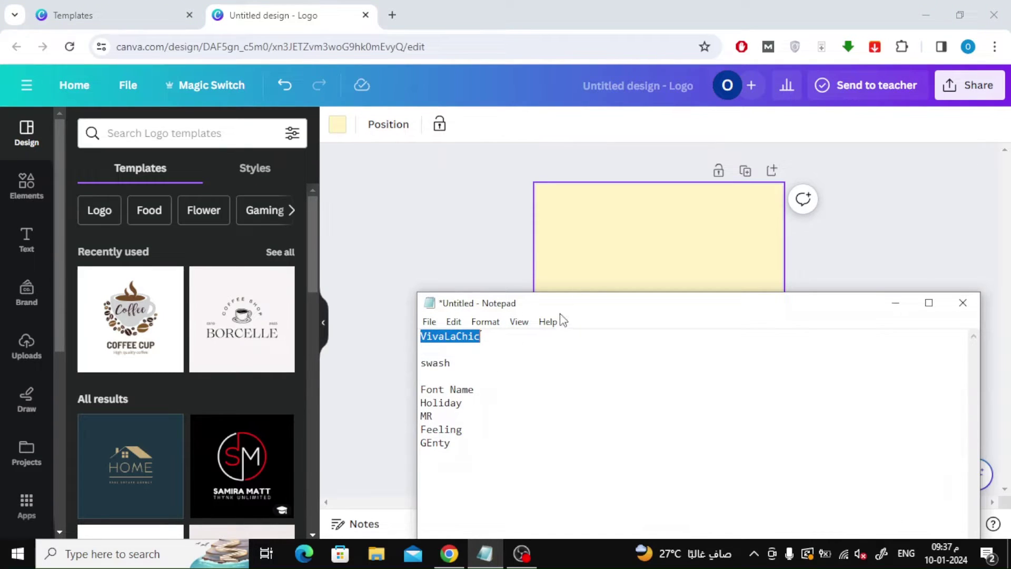
click(639, 240)
text(VivaLaChic)
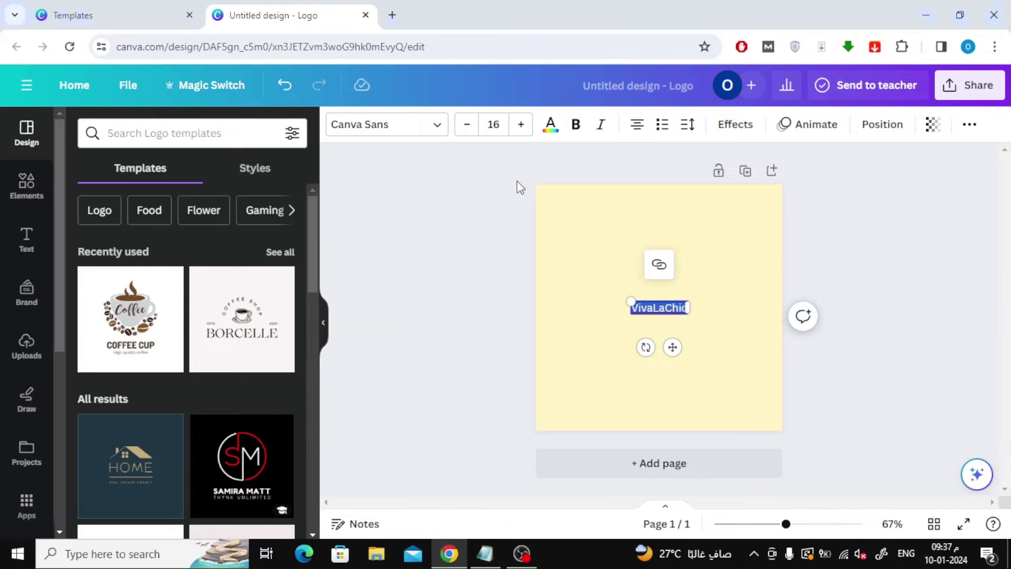
drag(631, 301, 525, 253)
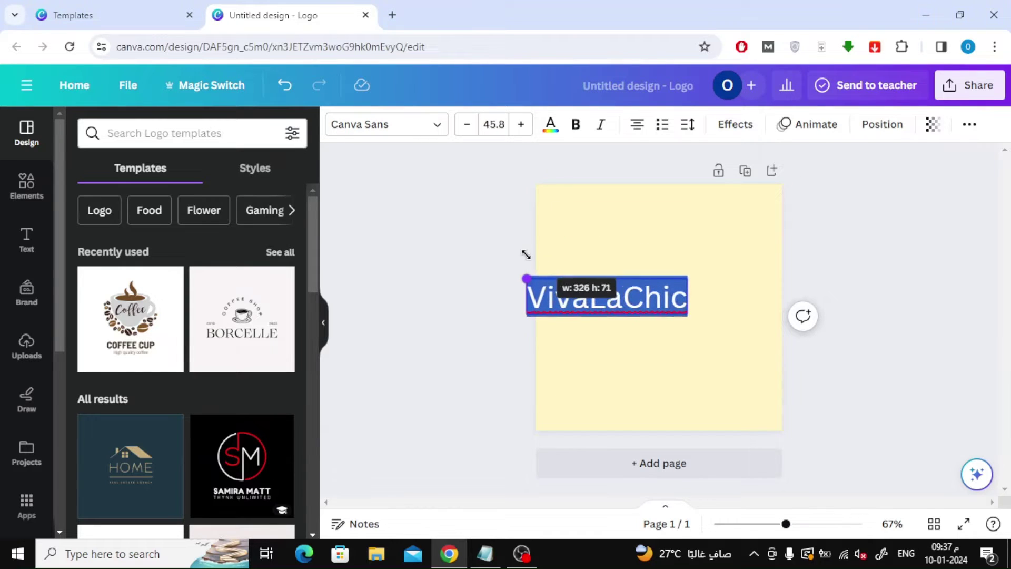
drag(616, 346, 657, 360)
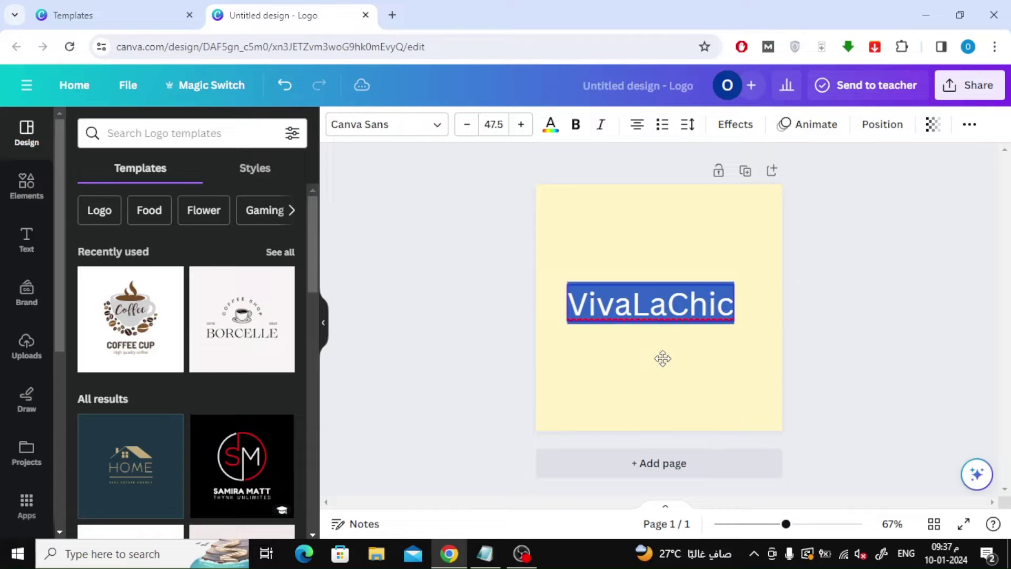
Step: Set VivaLaChic in the Holiday script font and enlarge it in the page's lower half
click(422, 128)
click(485, 553)
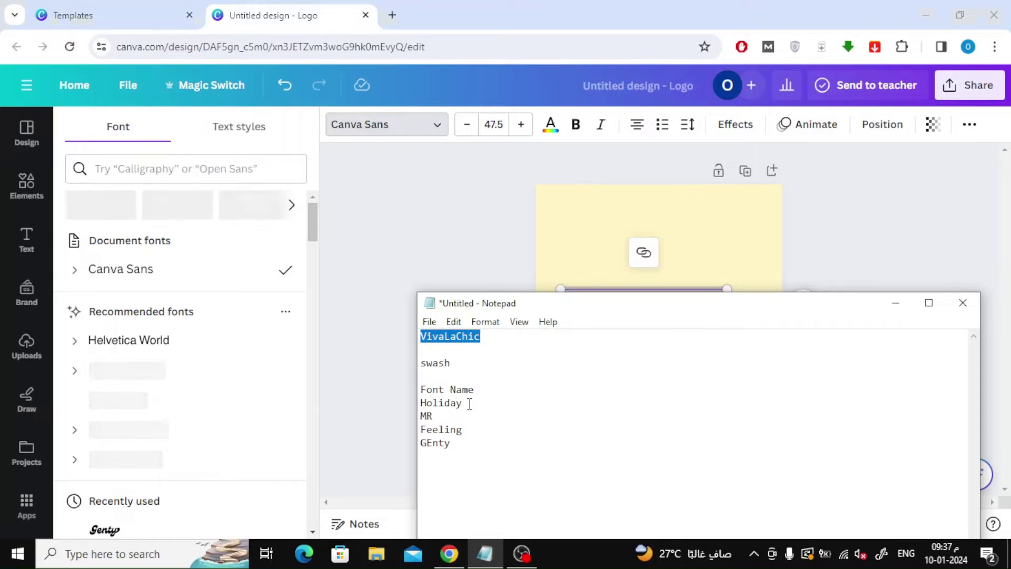
drag(463, 404, 420, 402)
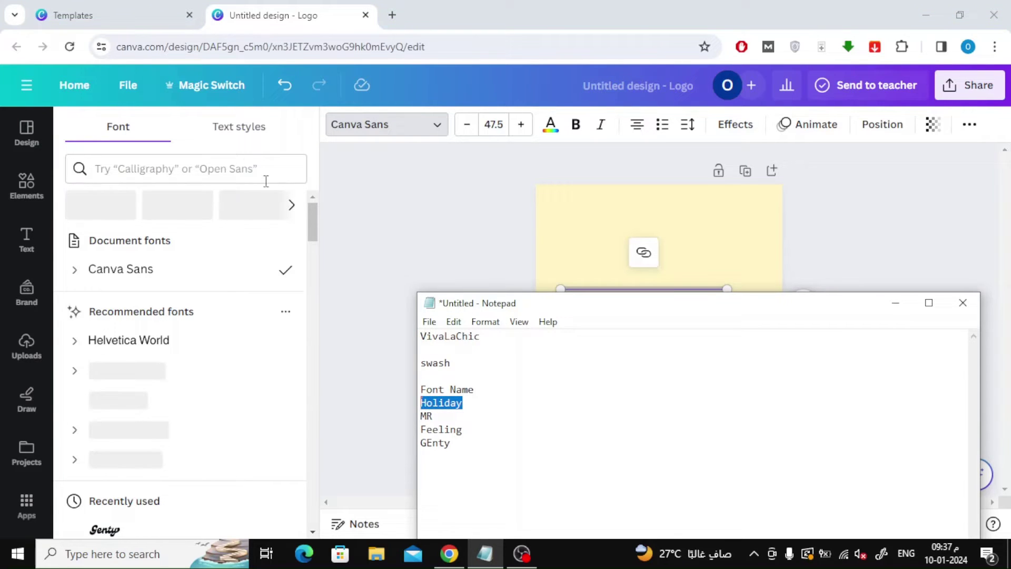
click(223, 169)
text(Holiday)
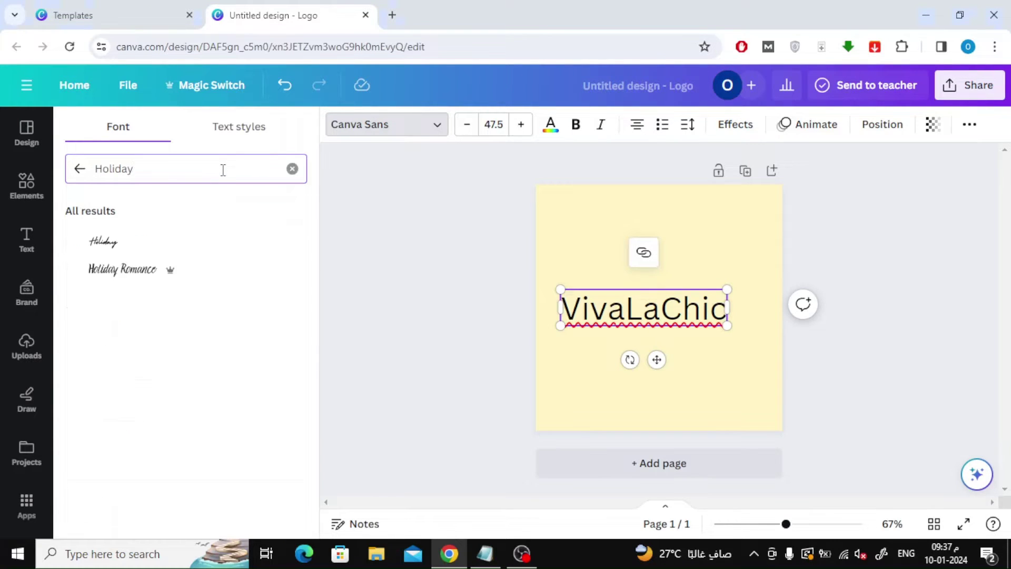
click(188, 241)
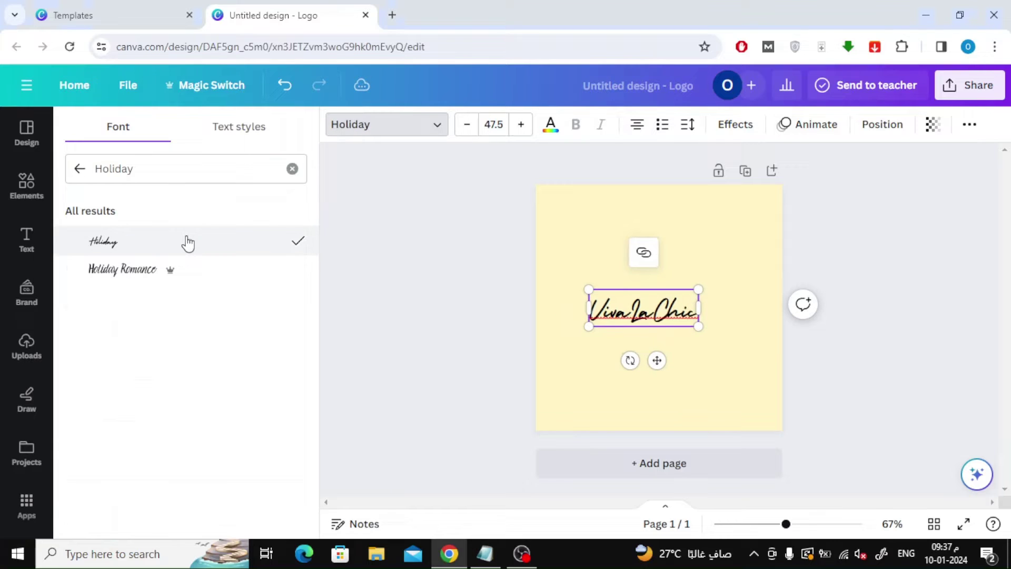
click(158, 269)
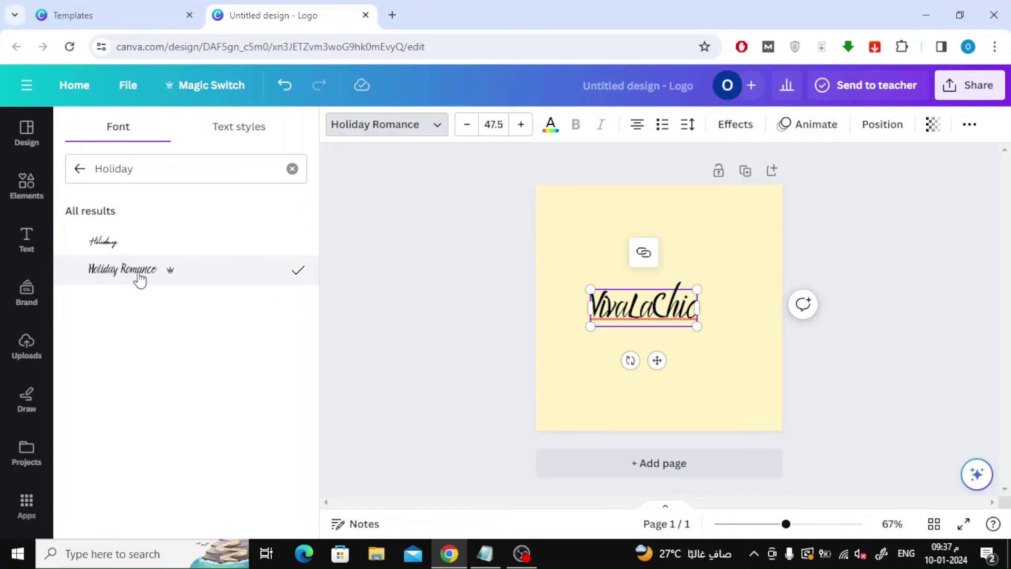
click(139, 245)
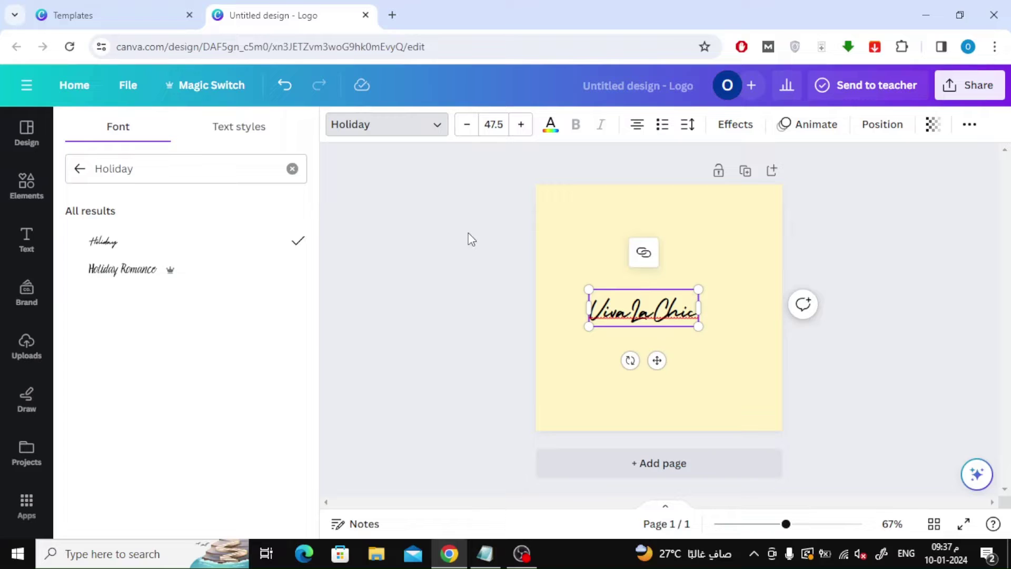
key(Escape)
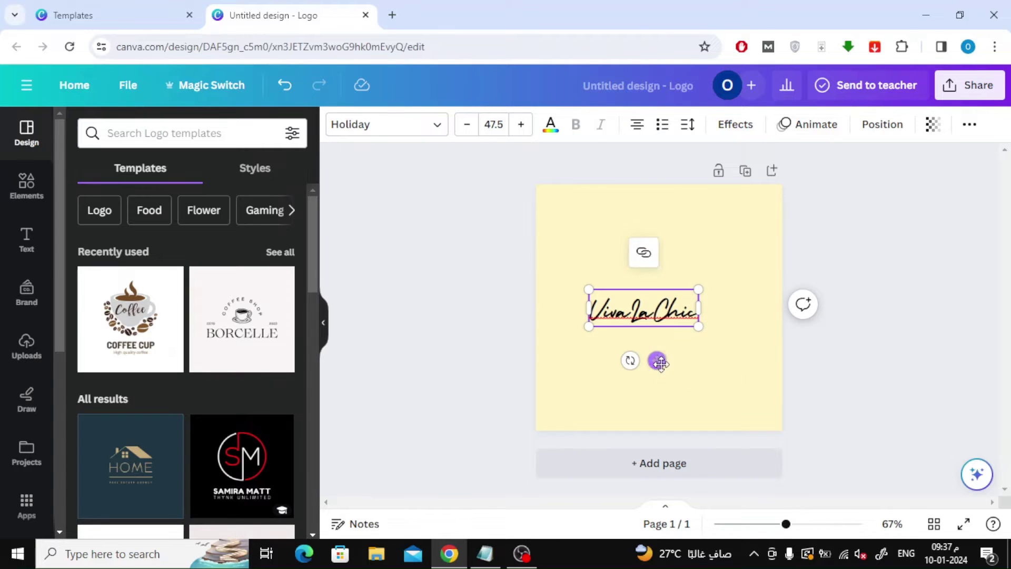
drag(656, 360, 635, 378)
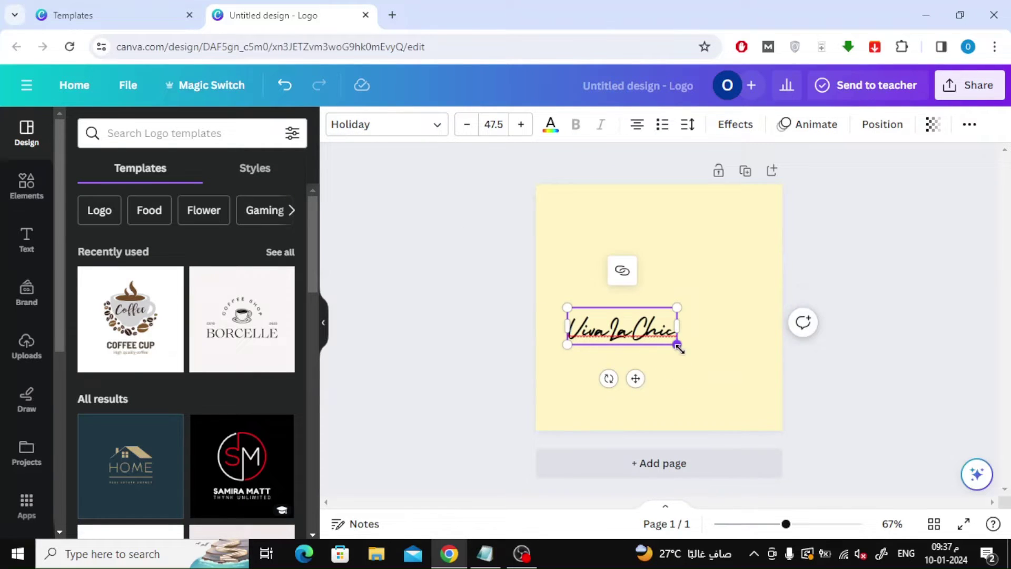
drag(676, 344, 745, 401)
Step: Add the wide-brimmed hat woman silhouette from Fashion graphics, enlarged above the text
click(882, 388)
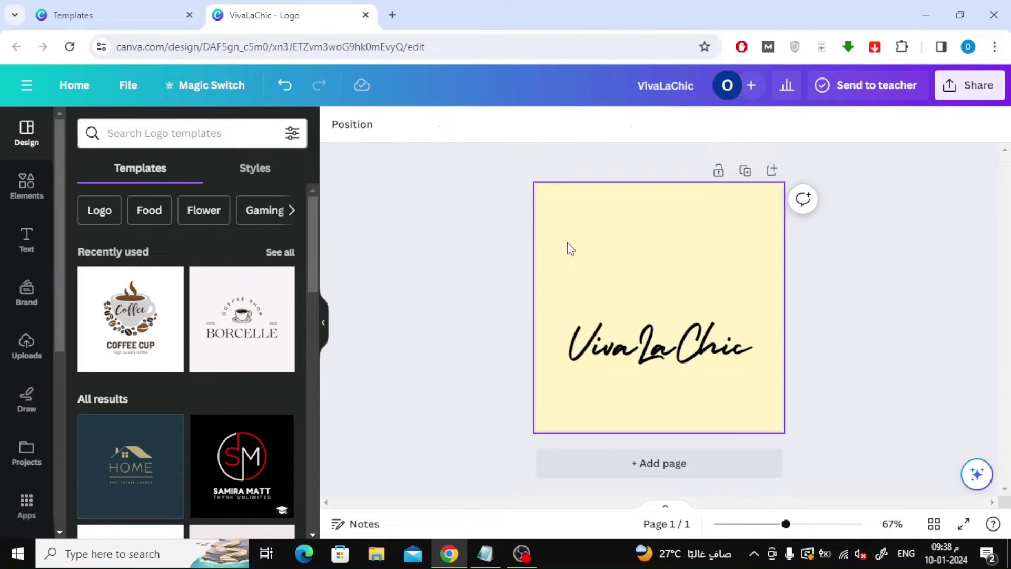
click(27, 185)
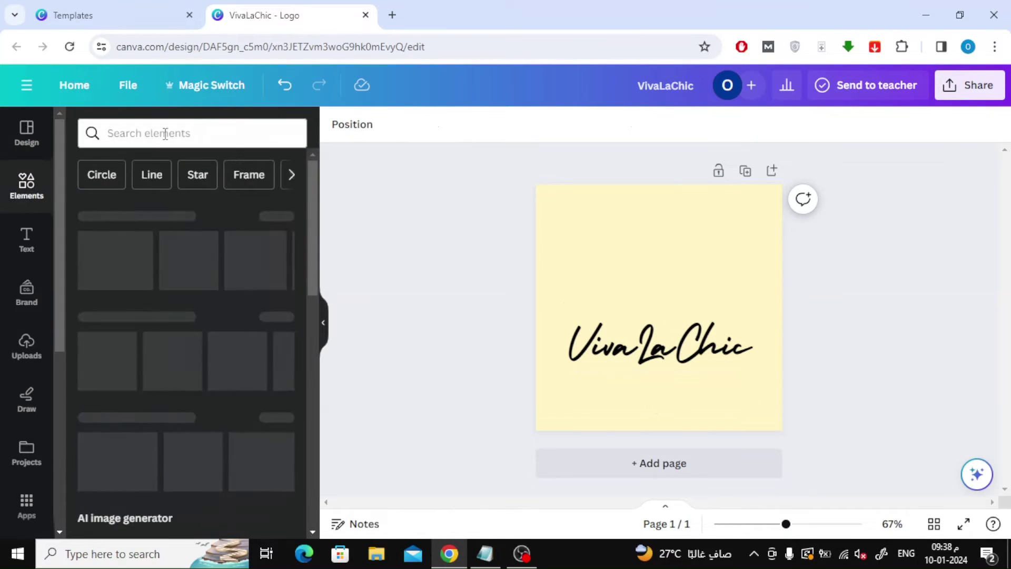
click(180, 133)
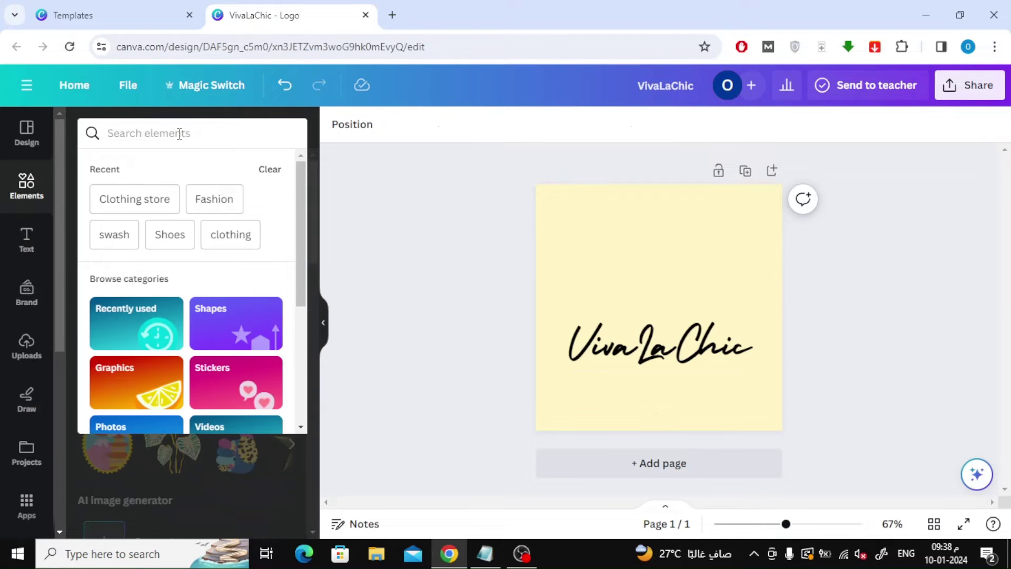
click(237, 203)
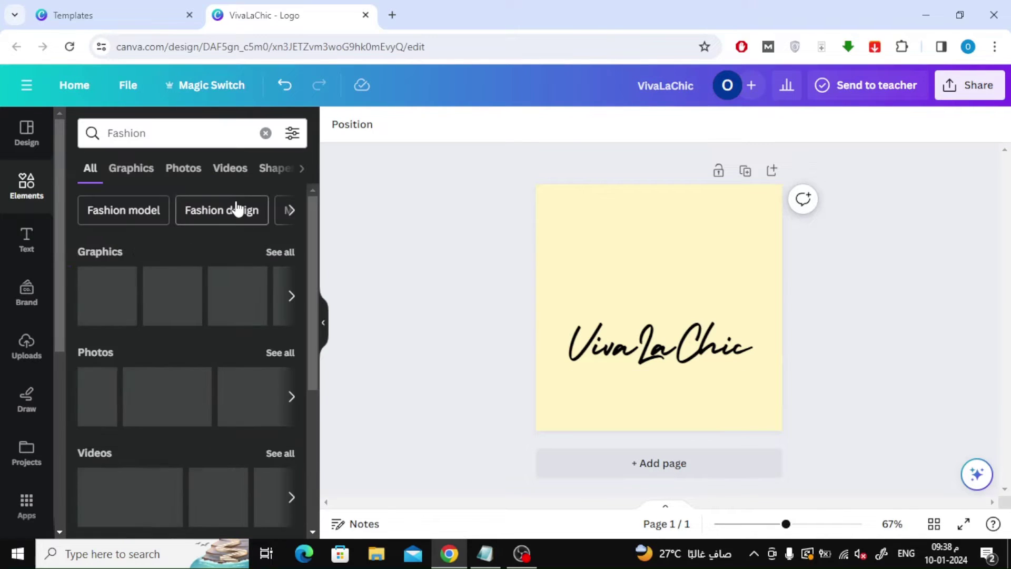
click(272, 253)
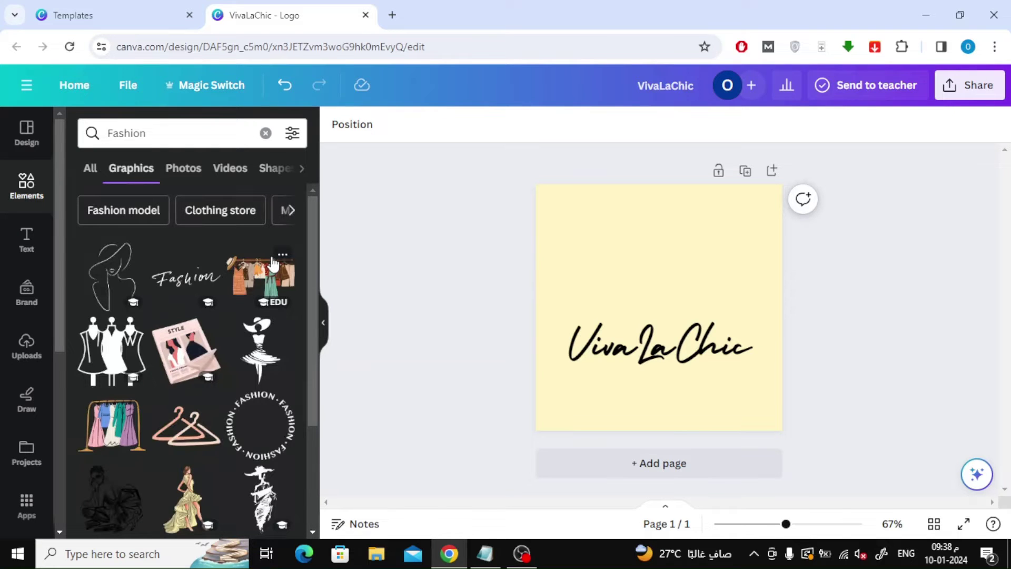
scroll(198, 296, down, 3)
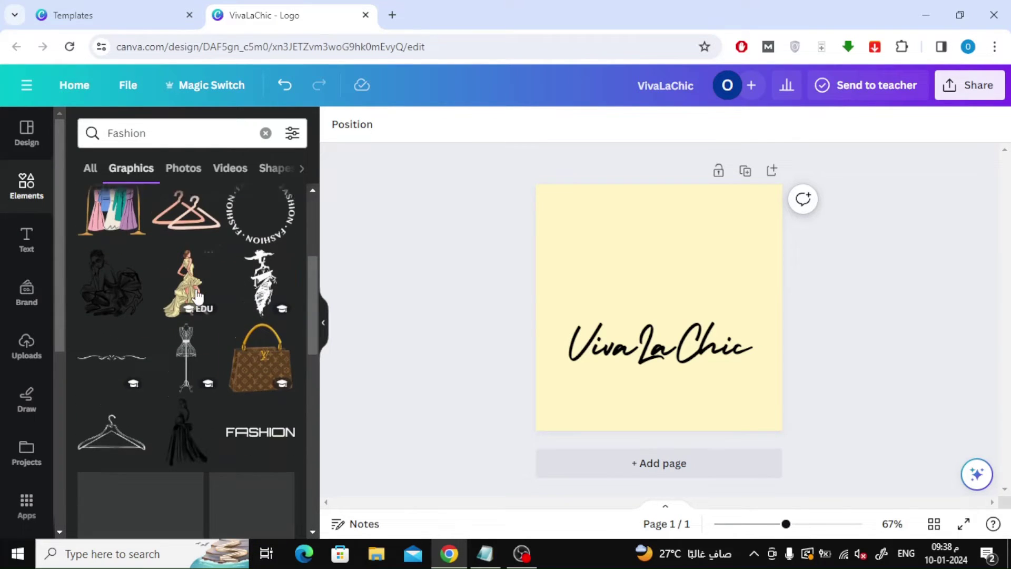
scroll(198, 297, down, 2)
scroll(198, 297, down, 2)
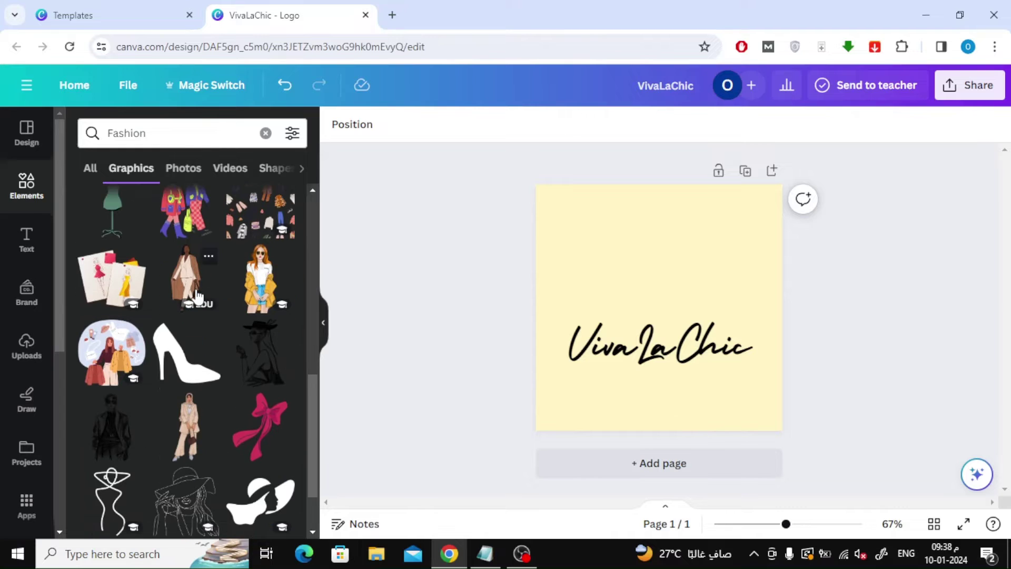
scroll(198, 296, down, 2)
scroll(197, 296, down, 1)
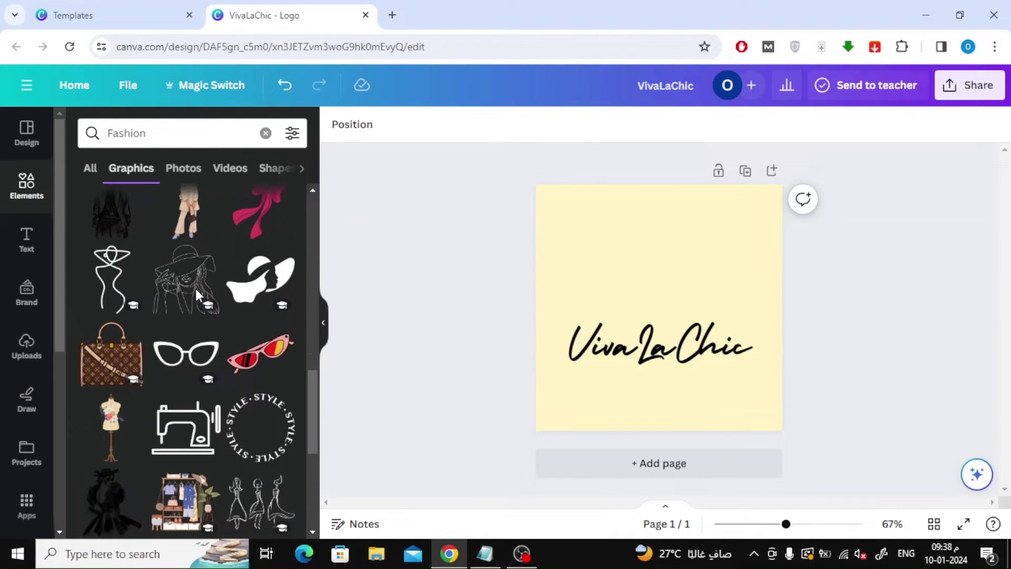
click(262, 278)
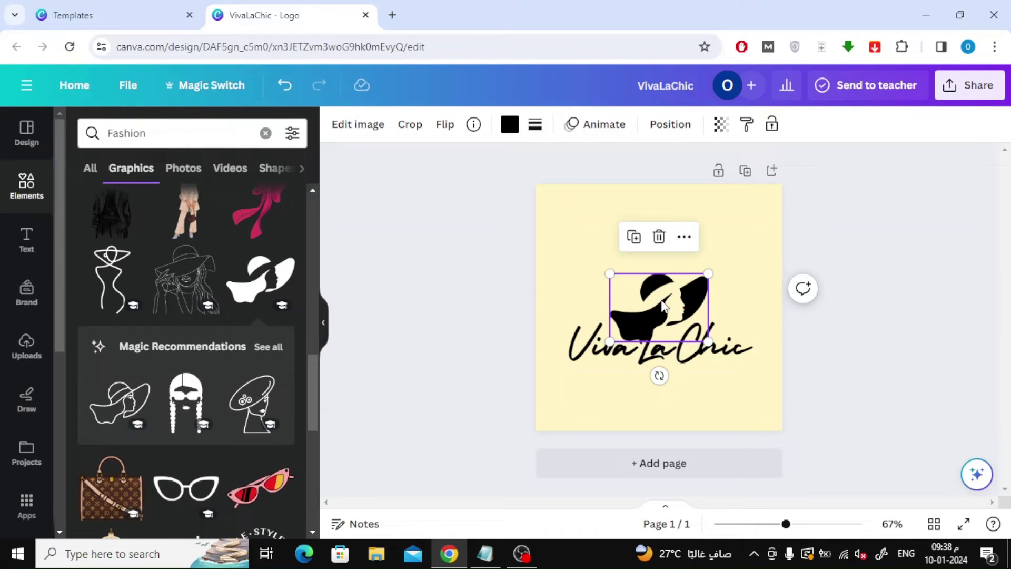
drag(664, 302, 643, 254)
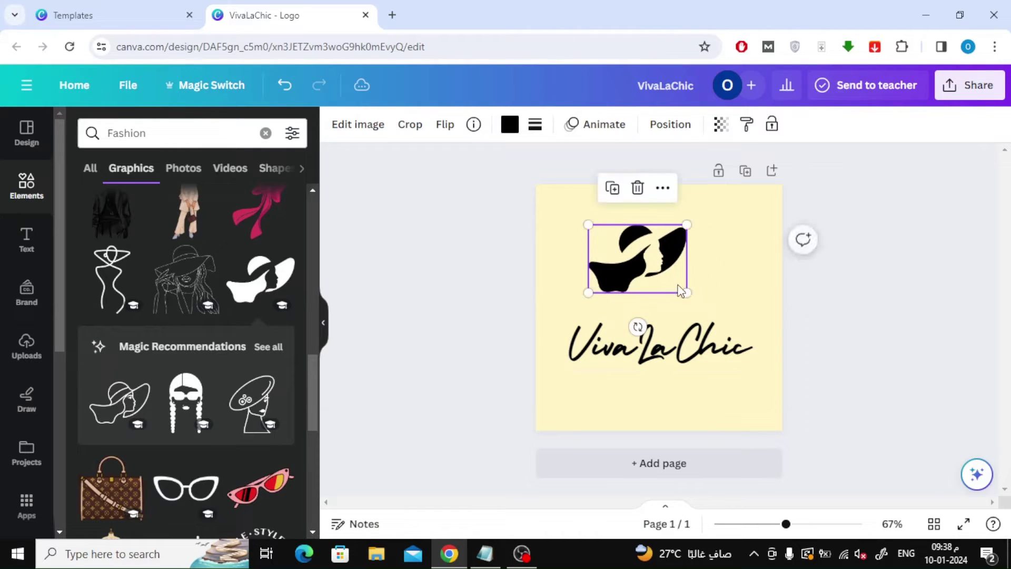
drag(685, 291, 735, 300)
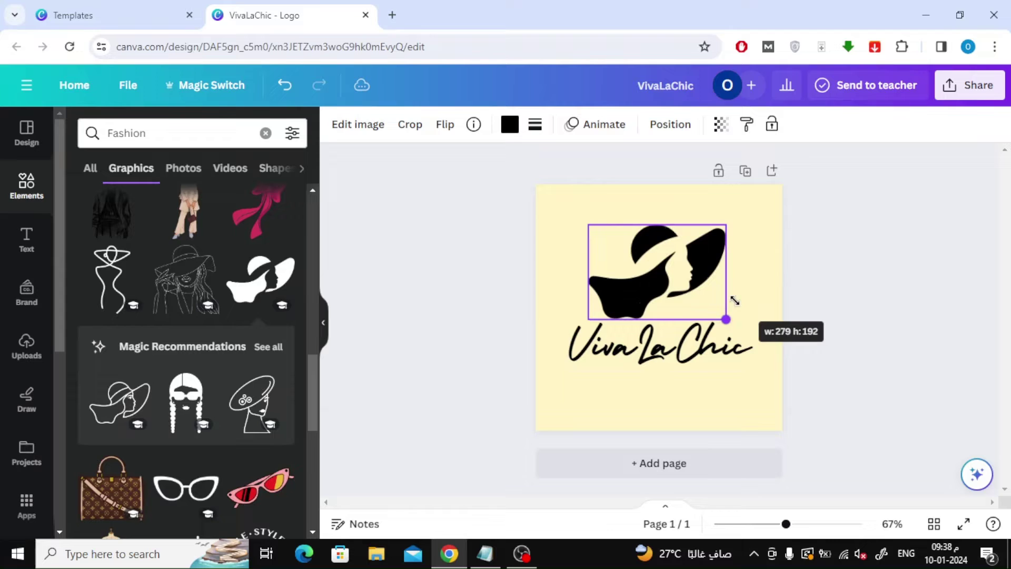
click(844, 323)
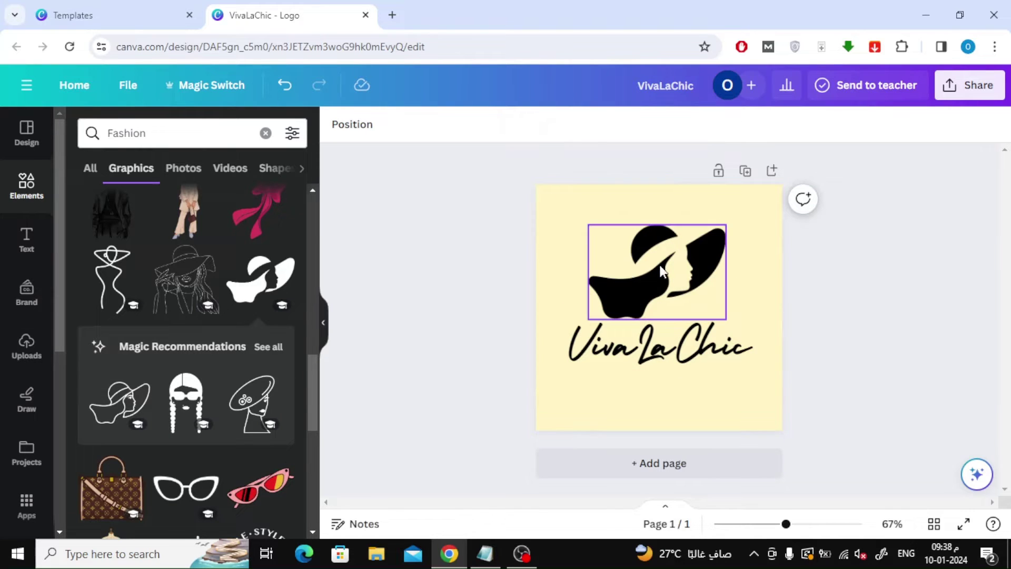
Step: Add a thin swash line from the swash graphics, stretched wide beneath VivaLaChic
click(266, 133)
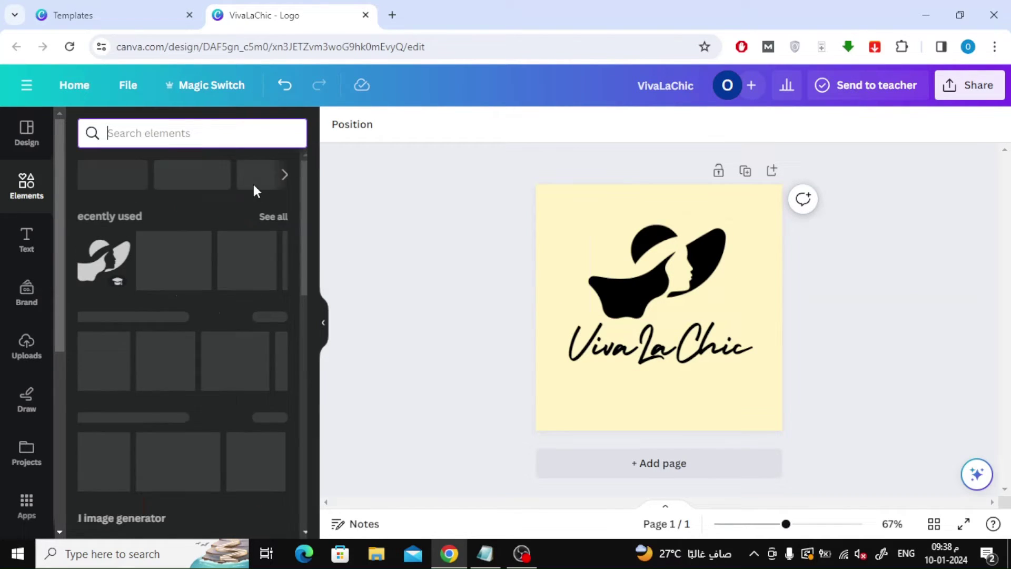
text(sw)
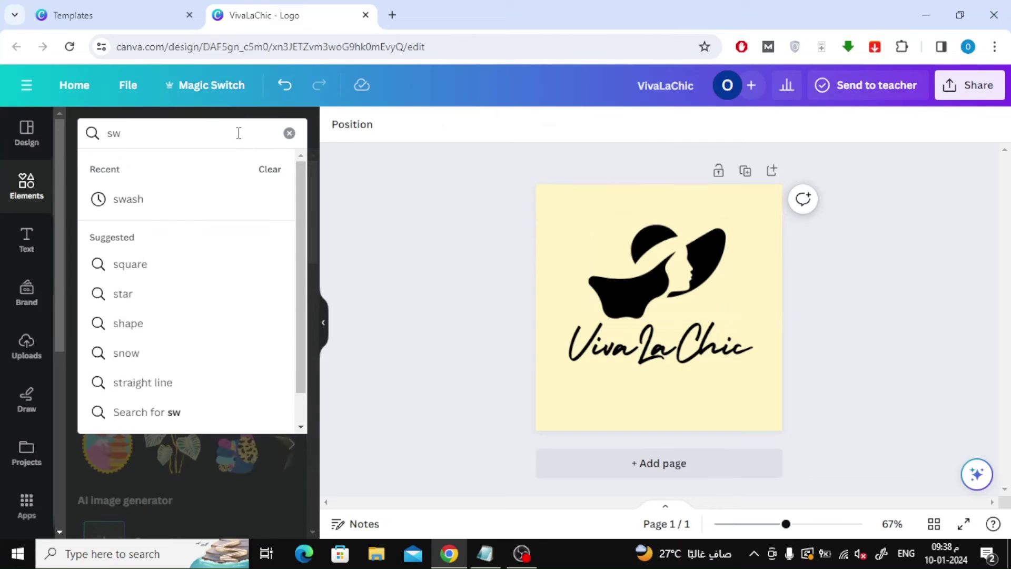
click(201, 207)
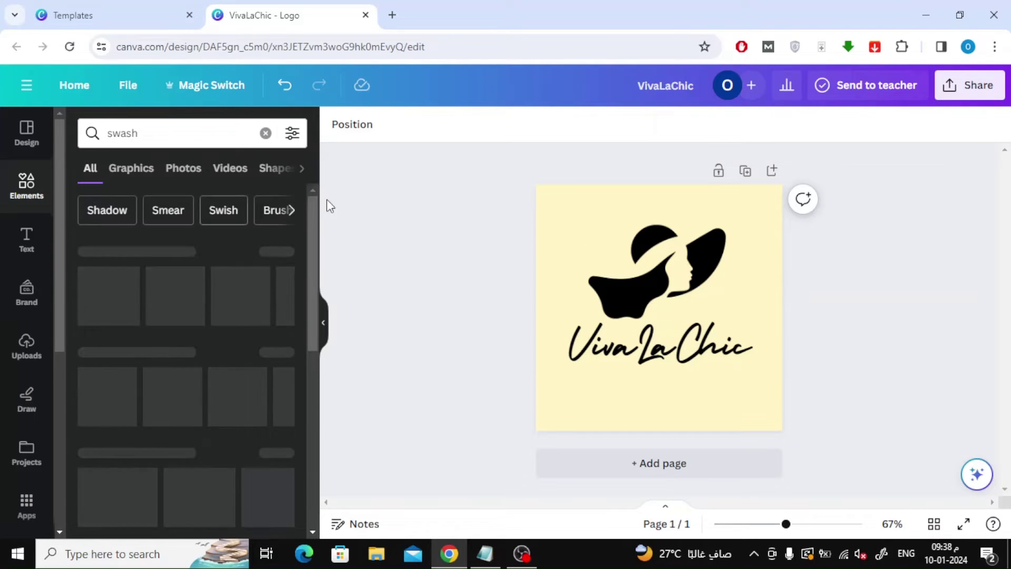
click(278, 252)
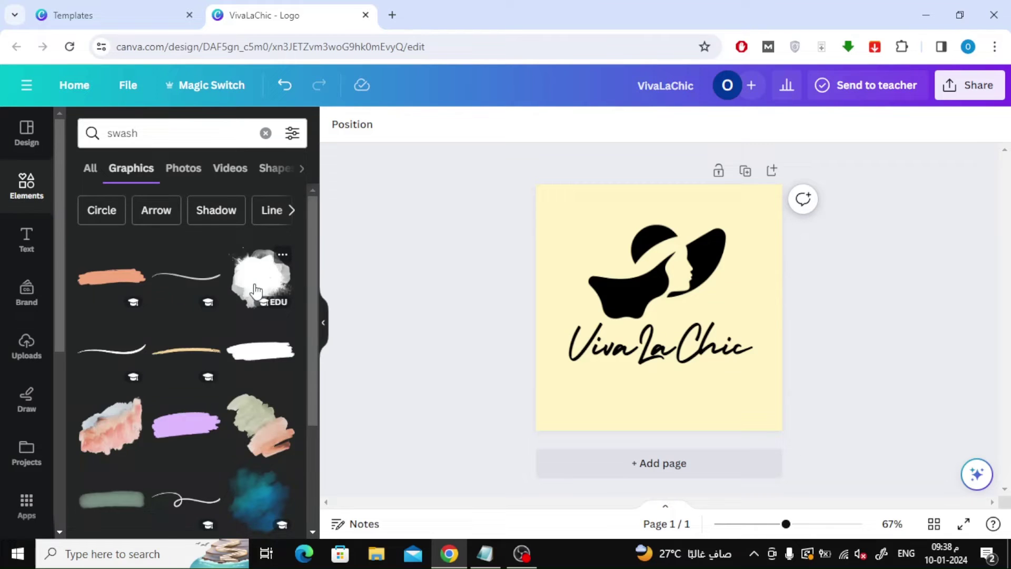
click(177, 284)
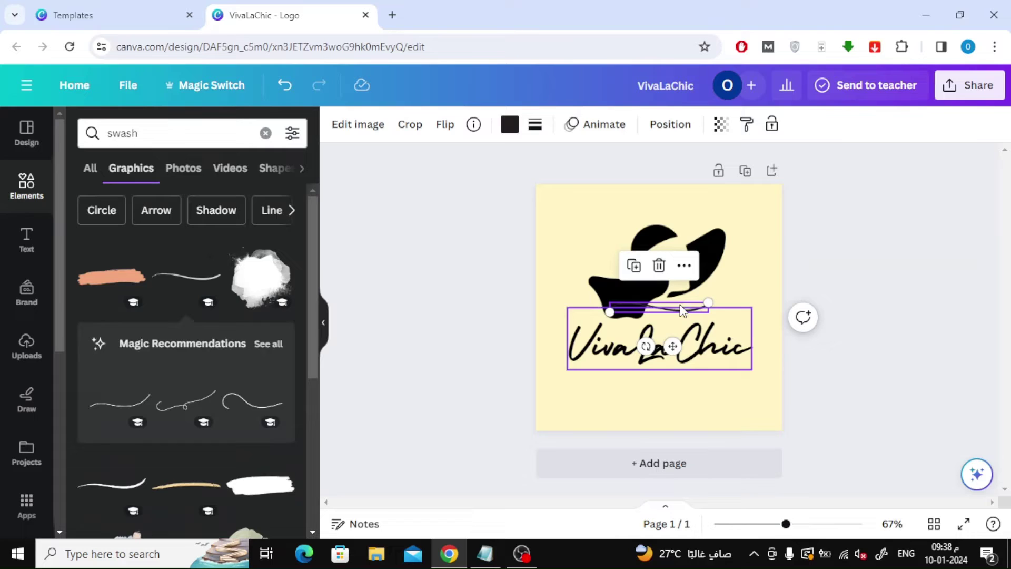
drag(672, 342, 640, 413)
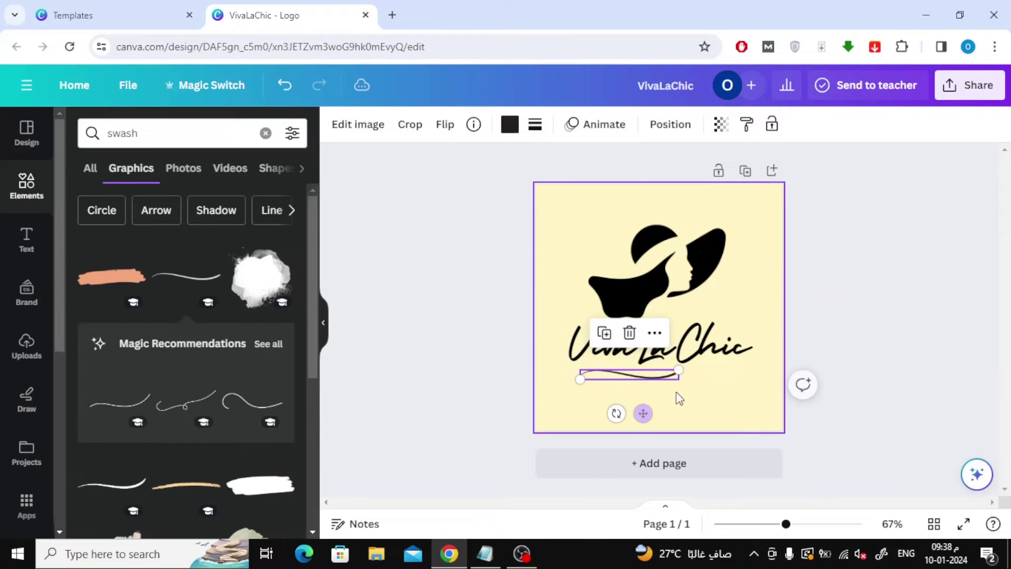
drag(688, 359, 752, 362)
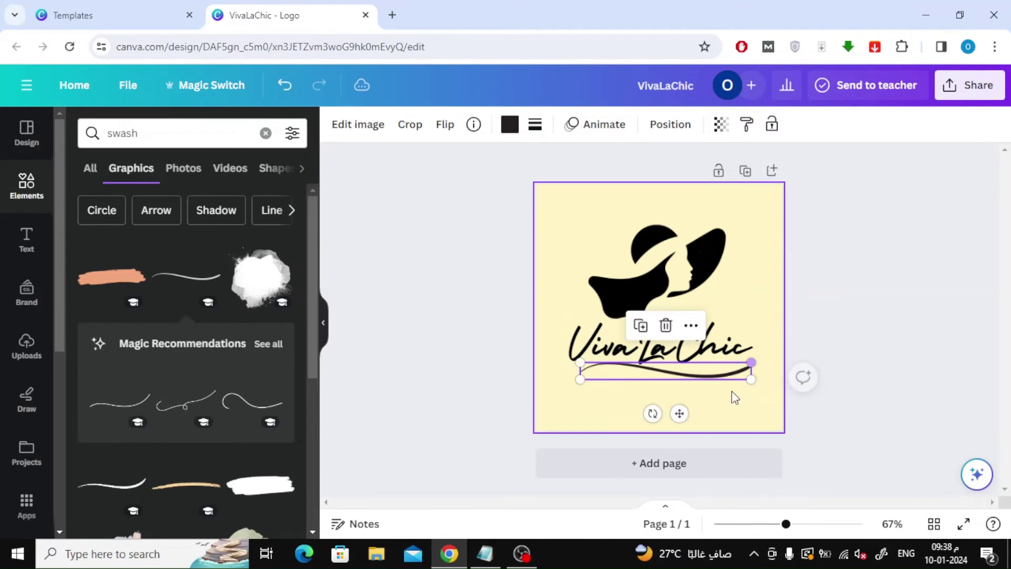
drag(680, 413, 666, 423)
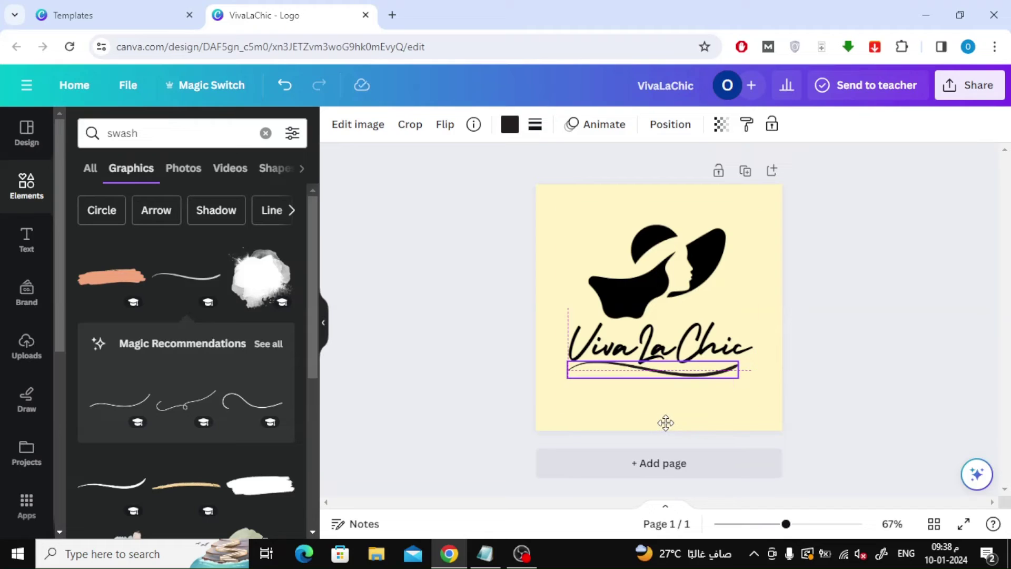
click(861, 308)
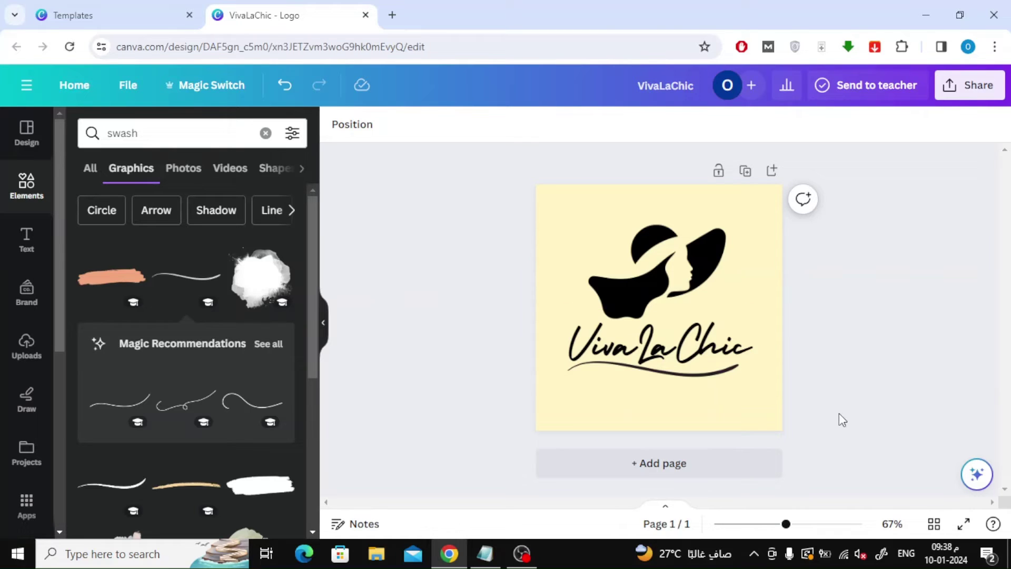
Step: Add a second page and paste an enlarged VivaLaChic text onto it
click(714, 472)
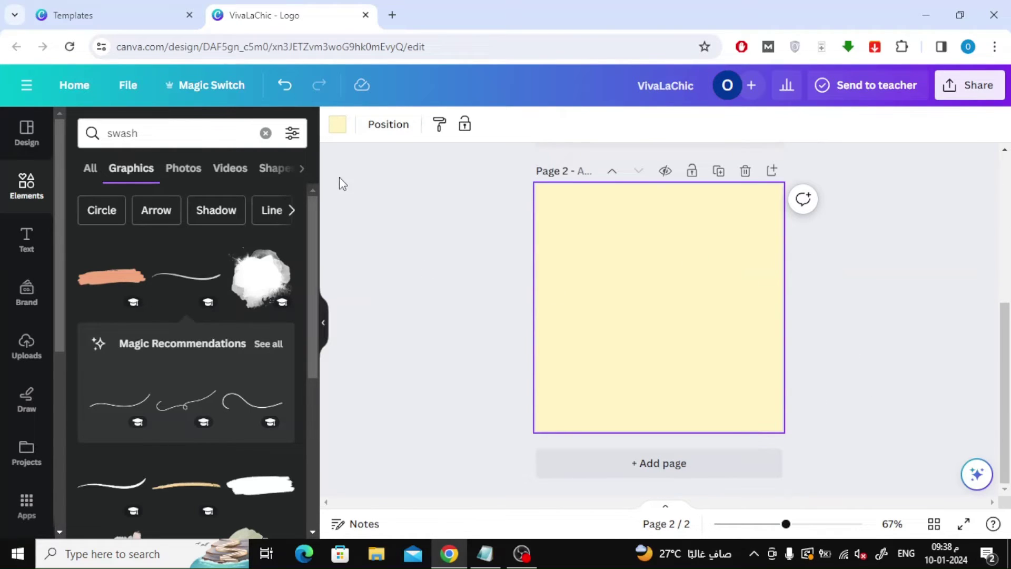
click(485, 553)
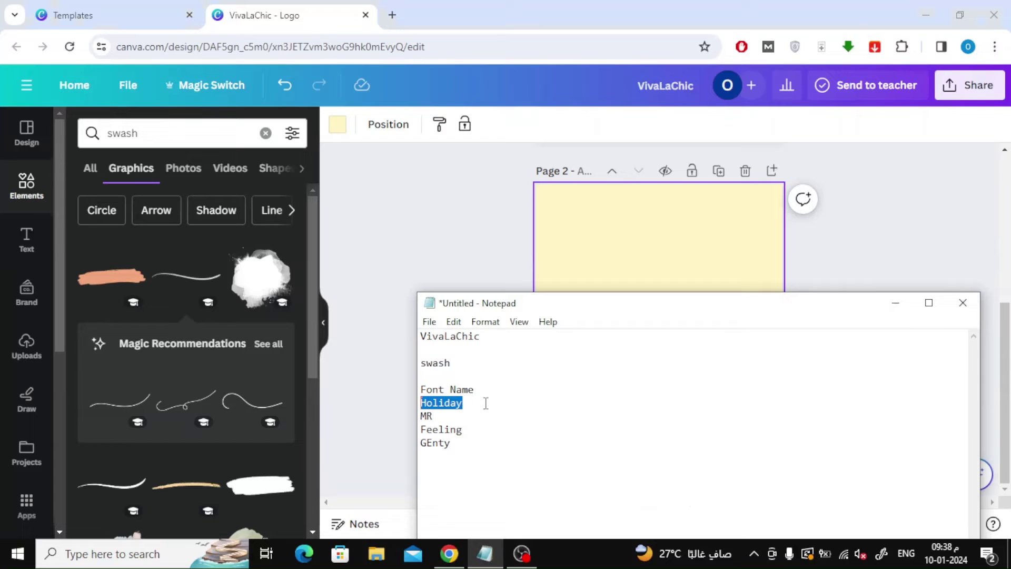
drag(487, 335, 412, 338)
click(662, 265)
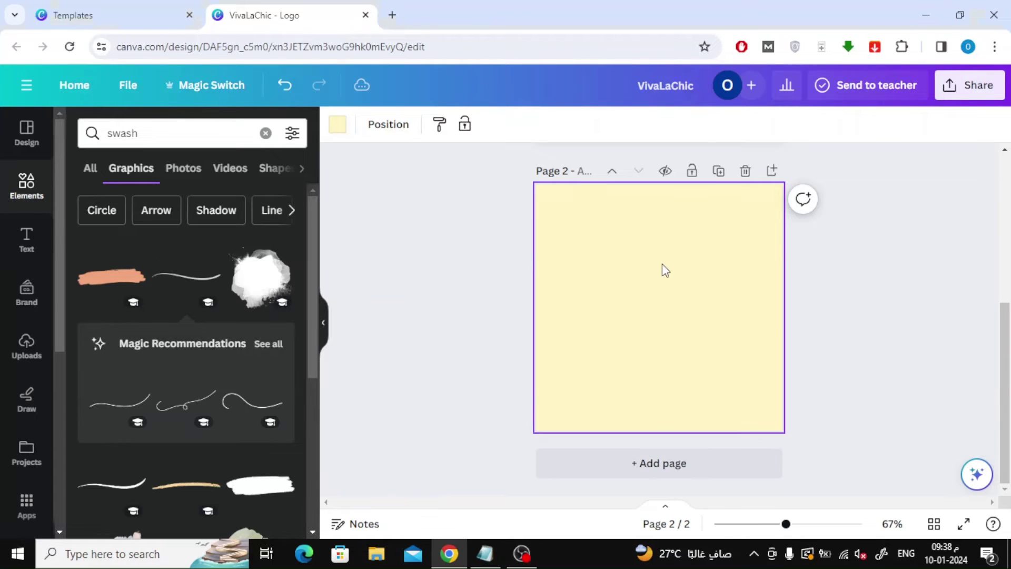
key(ctrl+v)
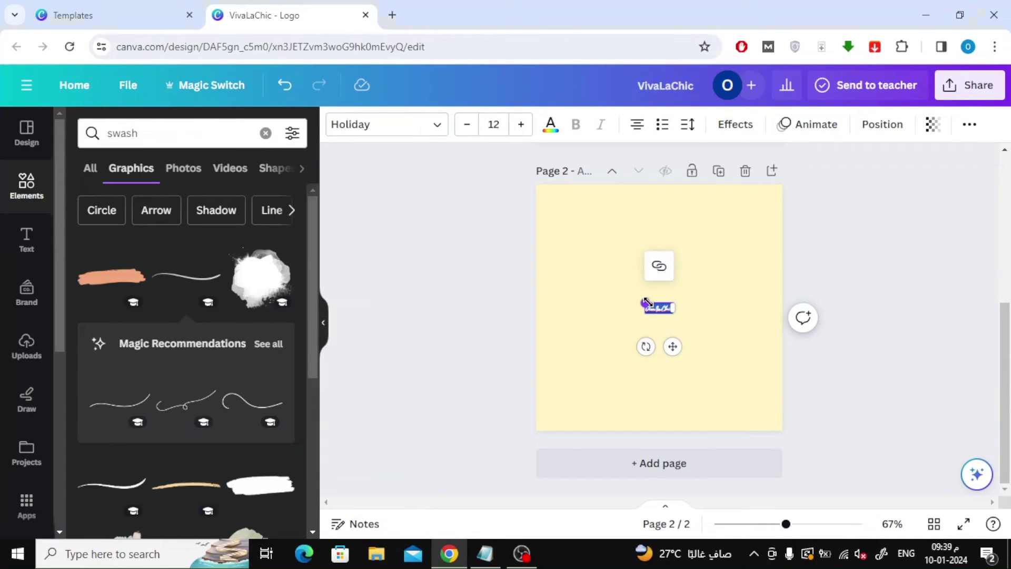
drag(645, 303, 550, 272)
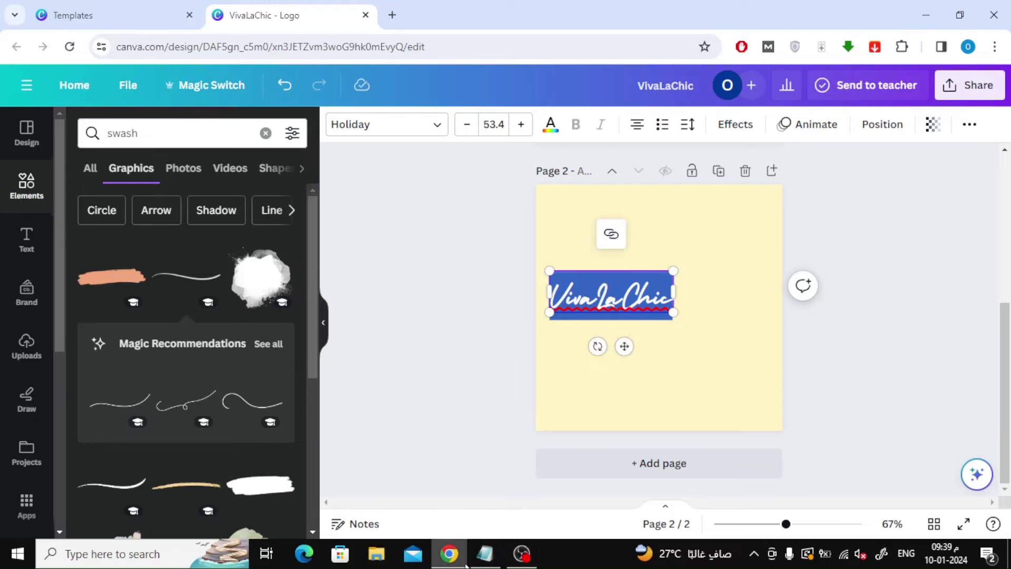
Step: Set the page 2 text in bold Genty, widen its box and move it lower
click(484, 553)
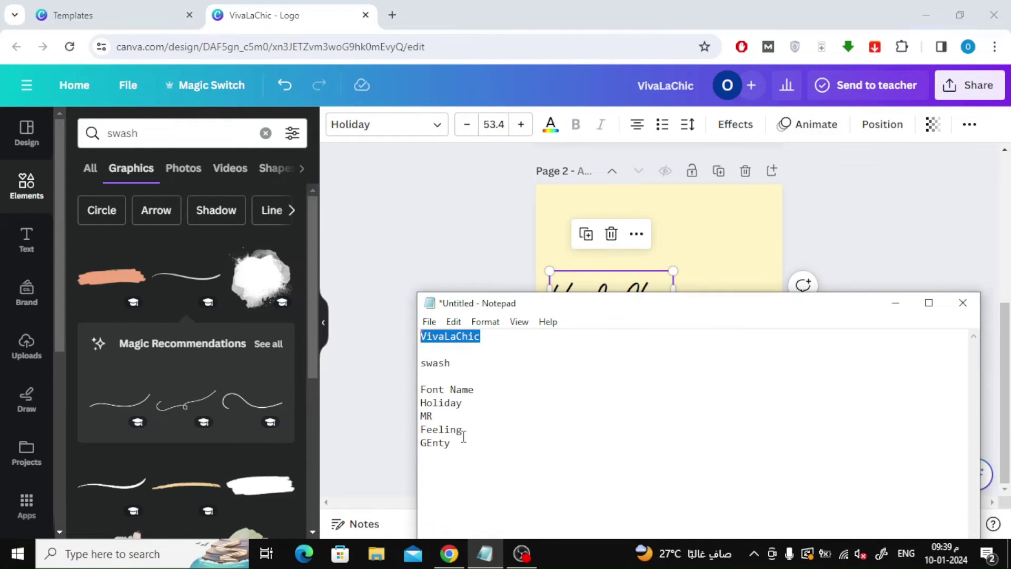
click(464, 430)
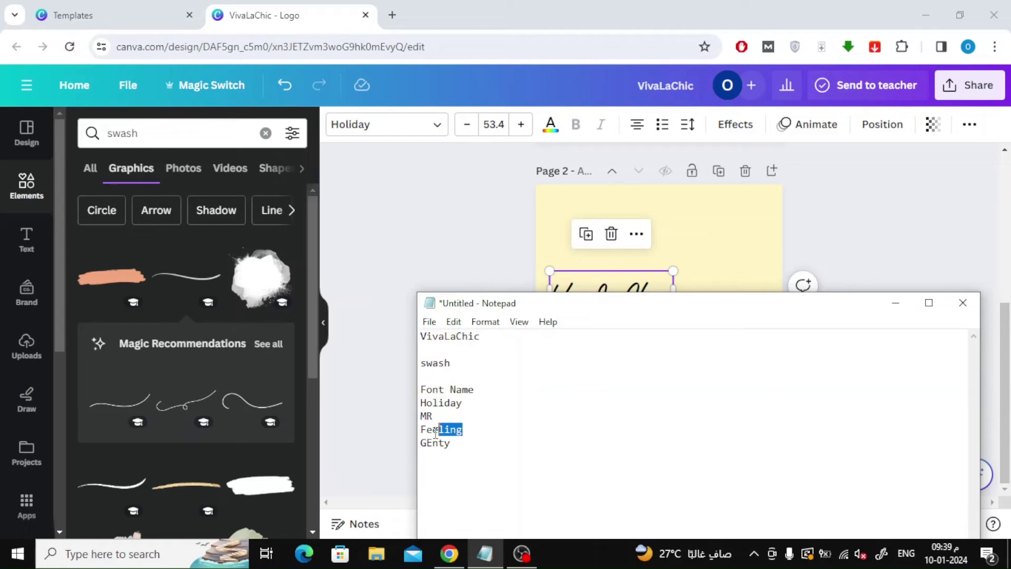
key(ctrl+c)
click(355, 140)
key(ctrl+v)
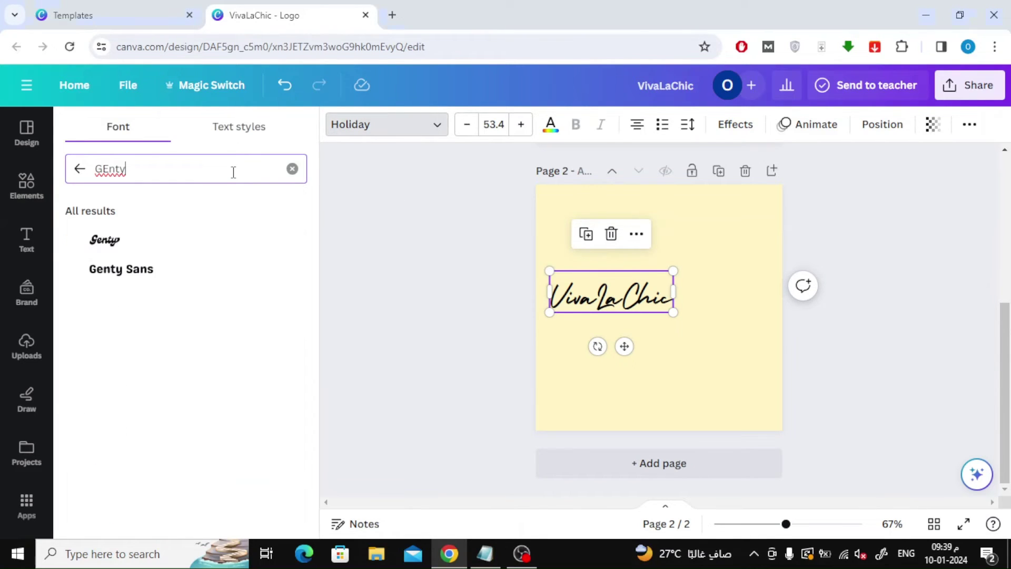
click(190, 251)
drag(713, 292, 767, 291)
drag(655, 345, 673, 400)
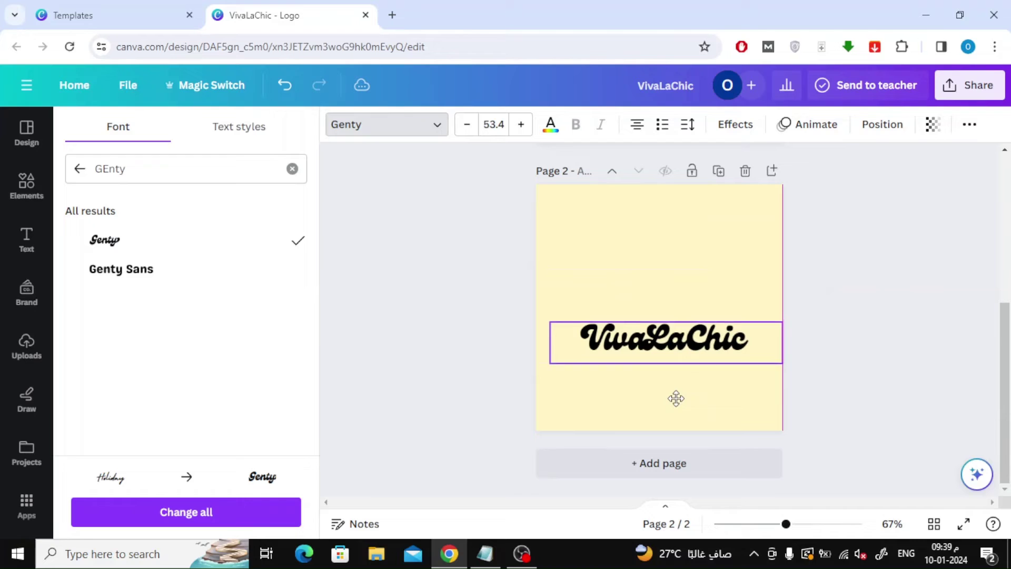
click(26, 186)
Step: Add a sketchy circle from the circle graphics, enlarged above the text
click(226, 135)
text(cir)
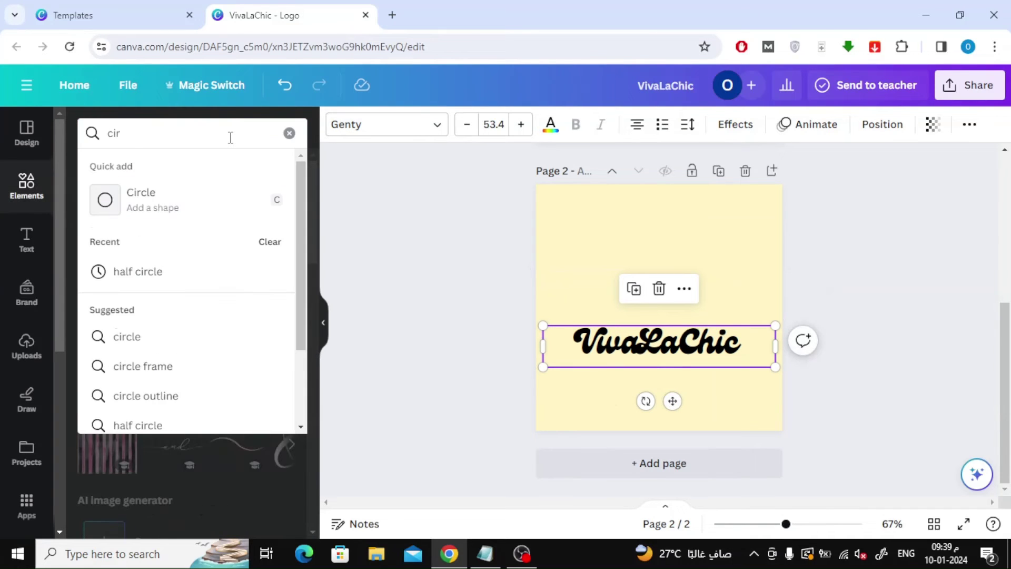
click(161, 336)
click(132, 167)
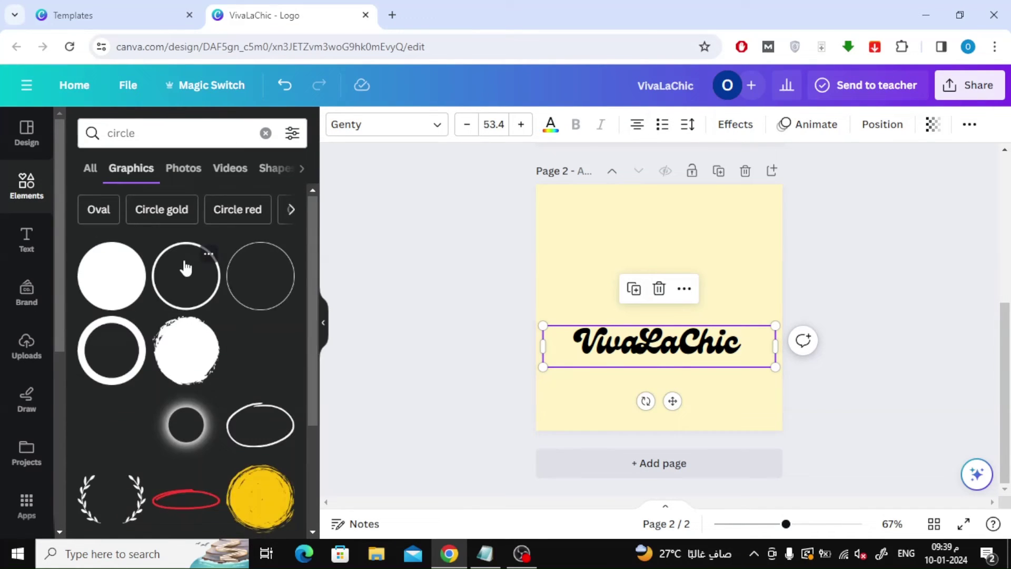
scroll(185, 263, down, 3)
scroll(185, 266, down, 1)
scroll(208, 285, down, 1)
click(207, 283)
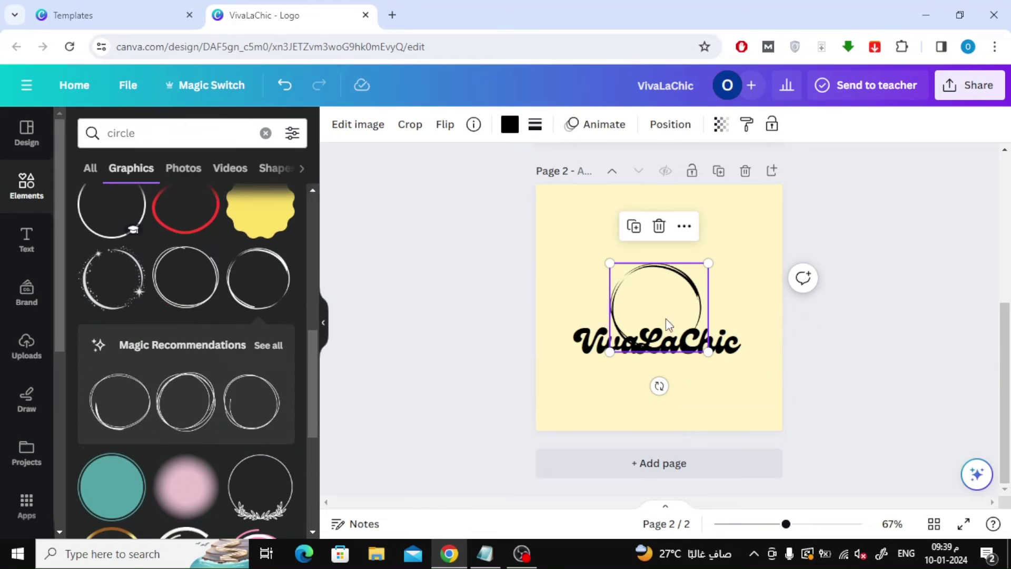
drag(609, 352, 553, 401)
drag(638, 316, 677, 241)
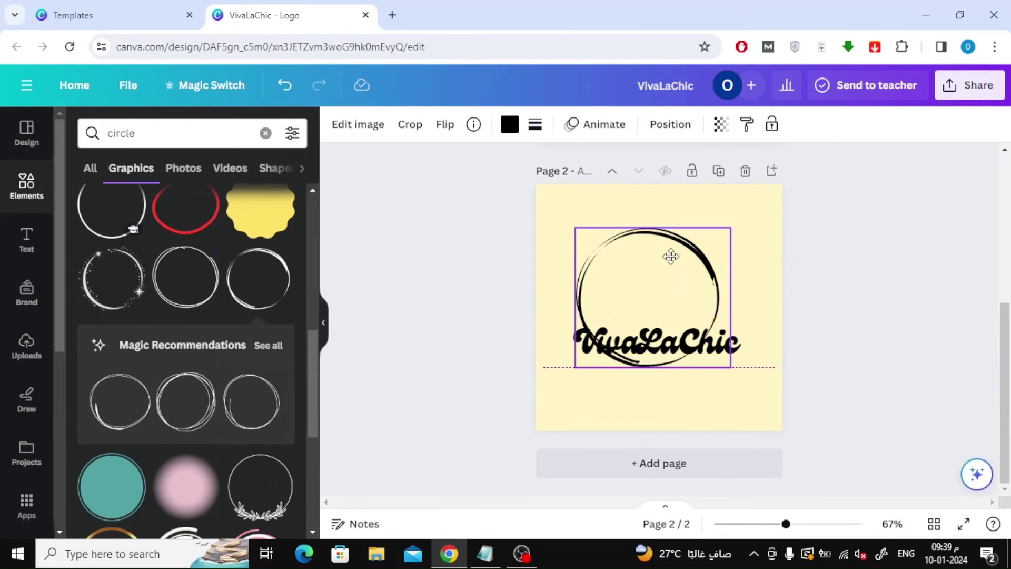
click(835, 276)
scroll(255, 291, down, 3)
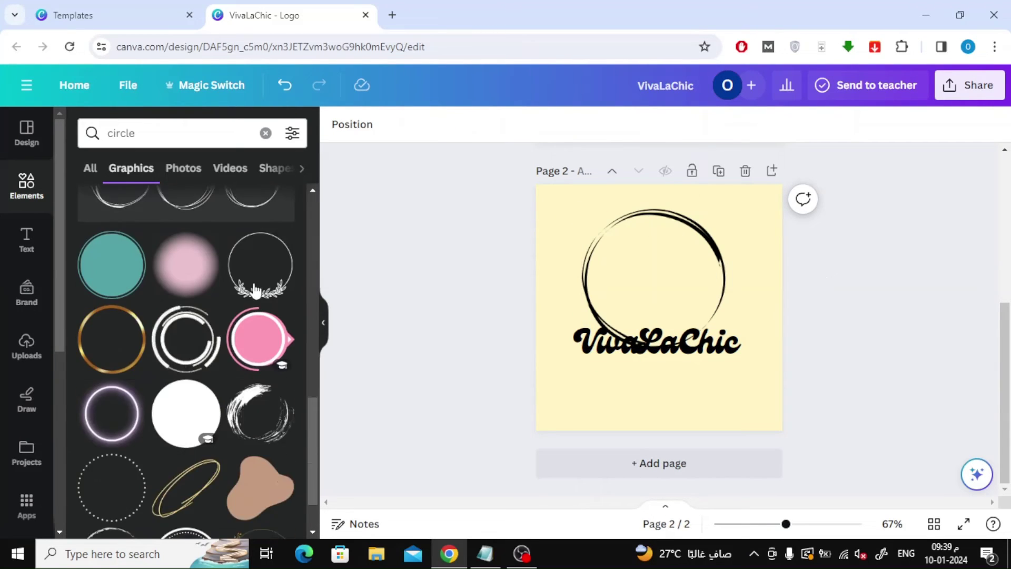
scroll(255, 291, down, 2)
Step: Replace the sketchy circle with an enlarged dotted circle touching the text's top
click(652, 237)
key(Delete)
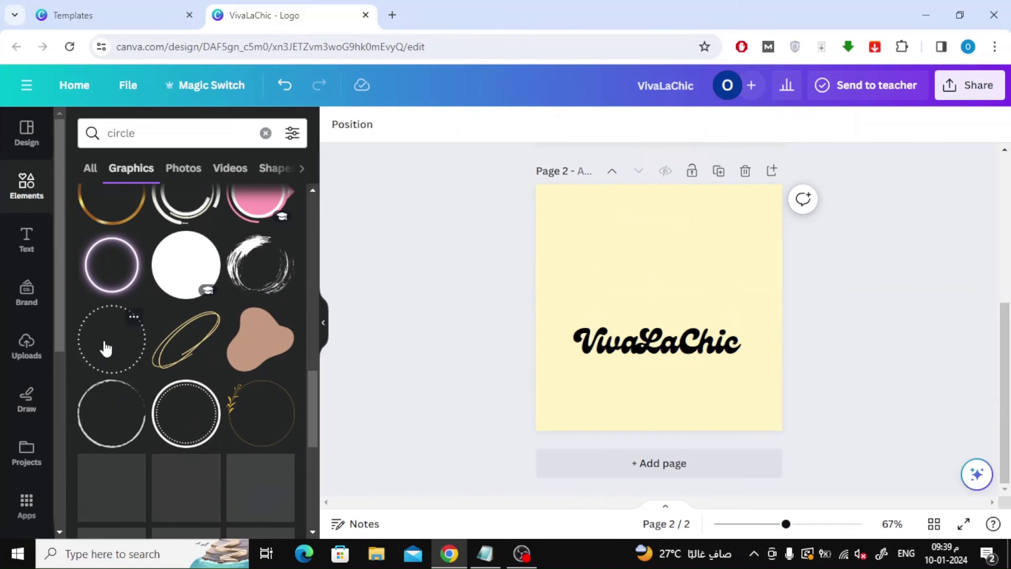
click(111, 340)
drag(708, 257, 727, 211)
click(266, 133)
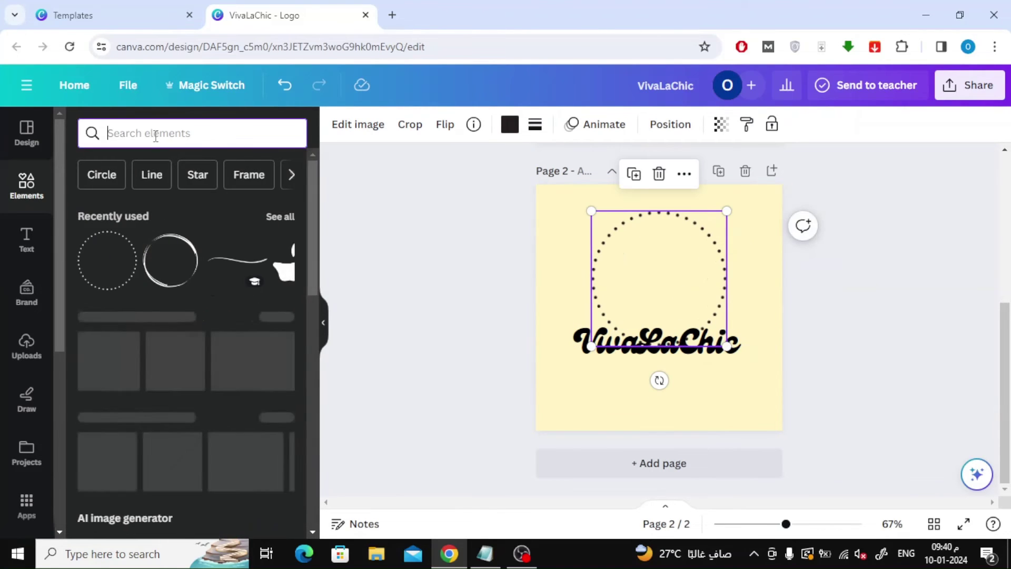
text(f)
Step: Add the hat-wearing figure from a 'Fashion' Elements search into the dotted circle
click(132, 198)
click(132, 168)
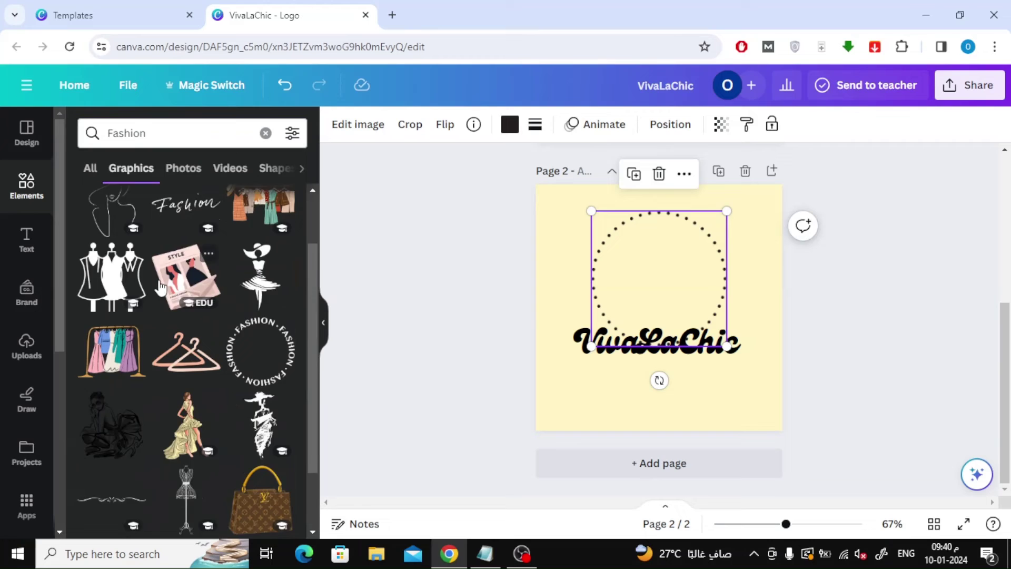
scroll(160, 287, down, 2)
click(262, 276)
drag(655, 308, 656, 277)
click(858, 339)
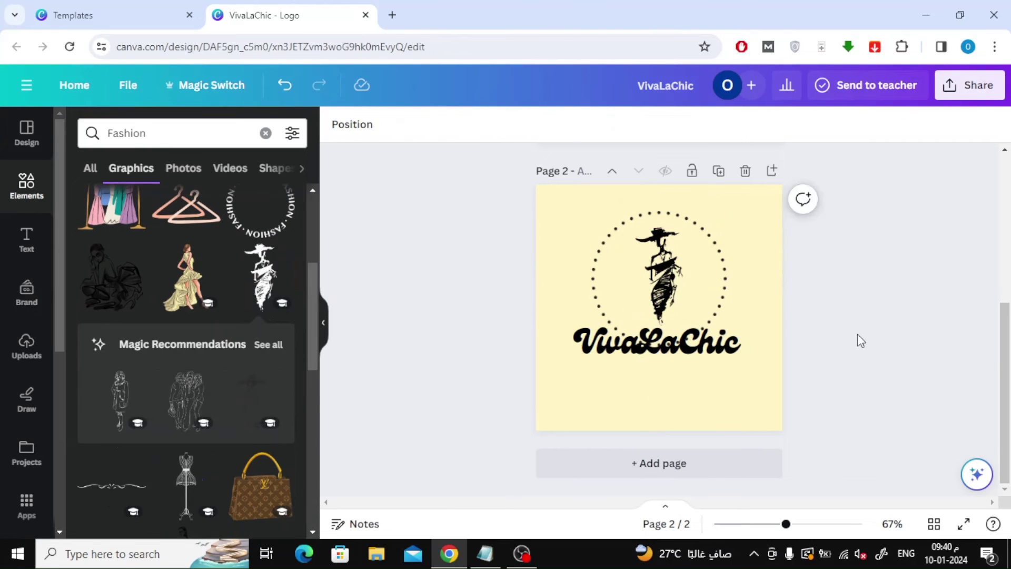
Step: Lower the VivaLaChic text slightly and enlarge the figure to fill the circle
click(715, 365)
drag(714, 371, 721, 392)
click(824, 380)
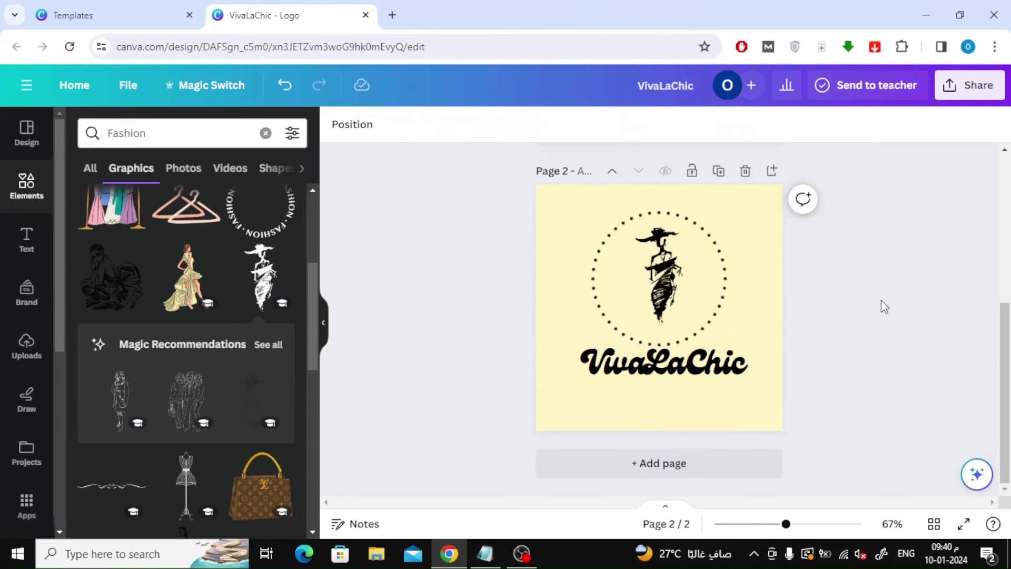
click(665, 266)
drag(683, 326, 688, 347)
click(842, 340)
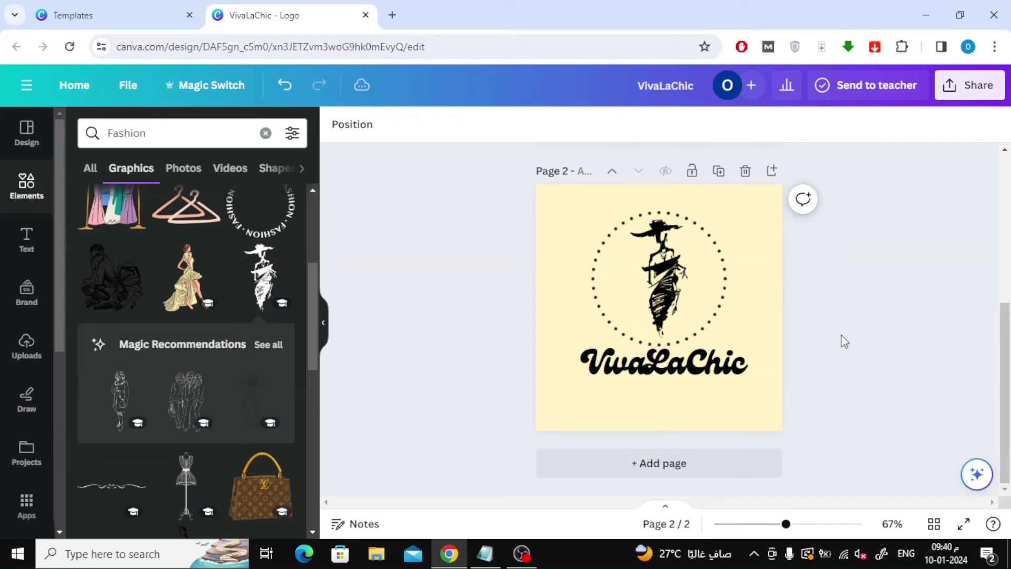
click(648, 291)
click(730, 331)
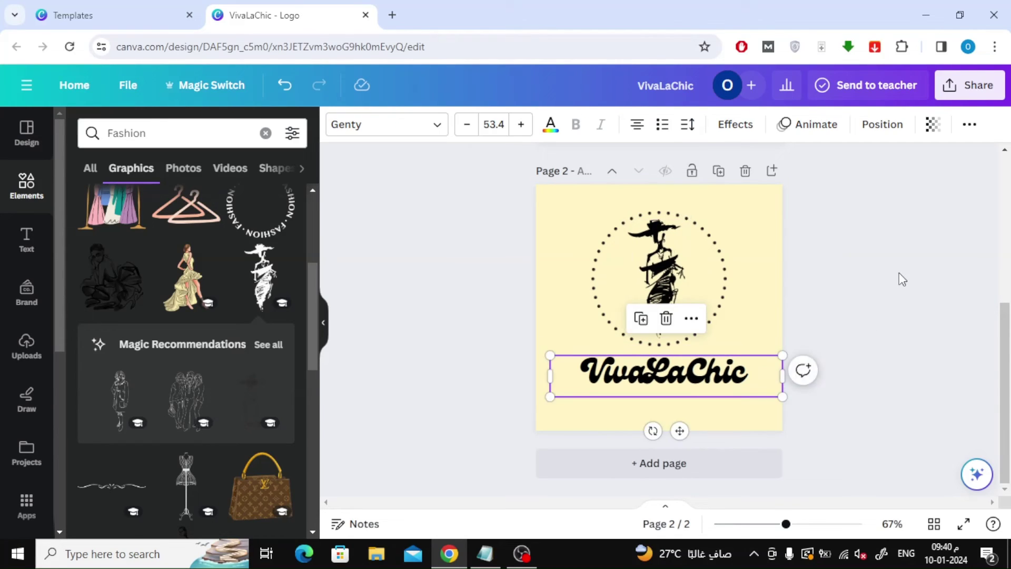
click(902, 279)
scroll(198, 327, down, 5)
scroll(205, 277, down, 5)
scroll(213, 237, down, 5)
scroll(213, 253, down, 5)
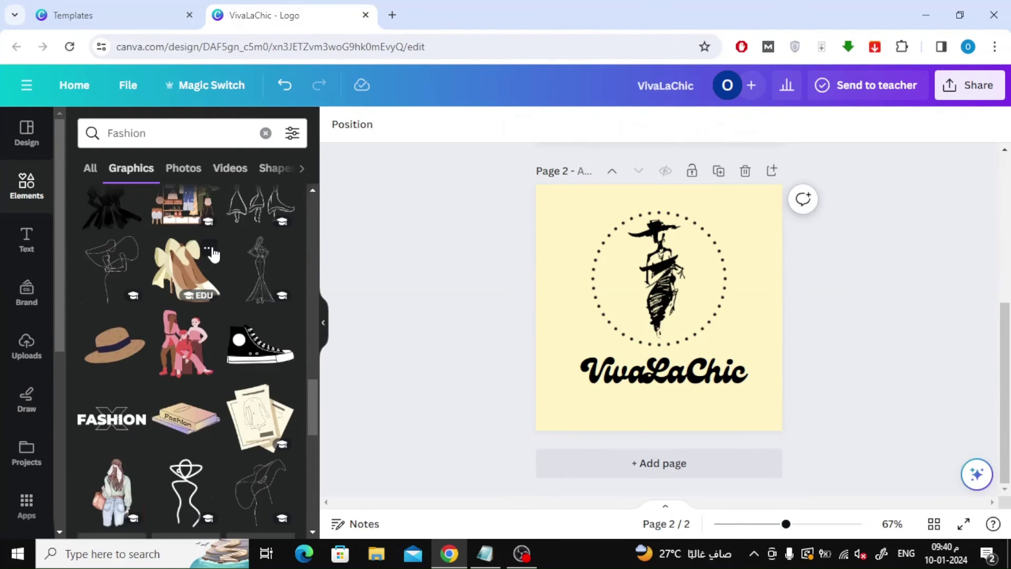
scroll(211, 253, down, 4)
Step: Add a third page with a black woman silhouette from a 'Fashion model' search, plus a text box
click(644, 467)
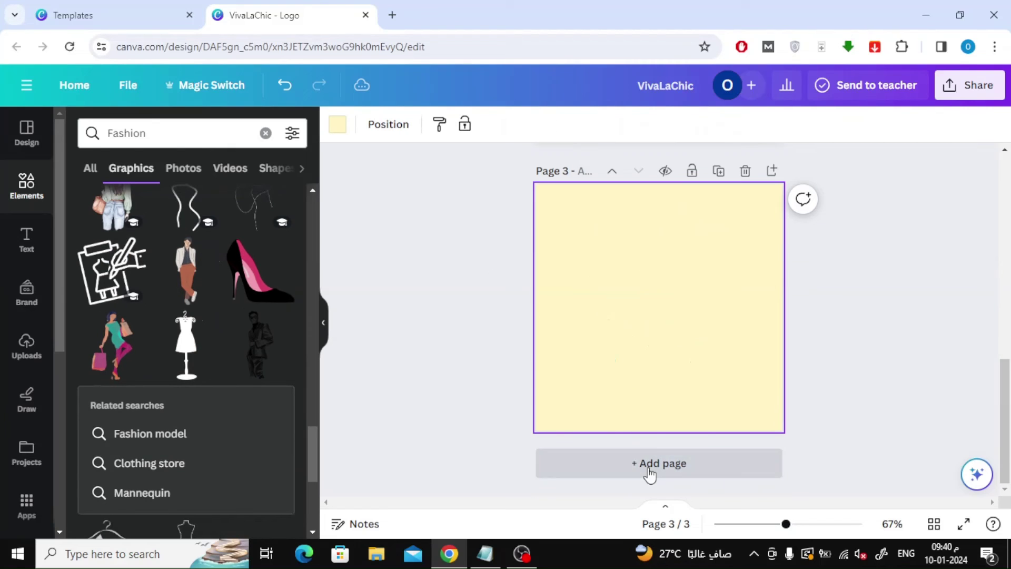
click(202, 434)
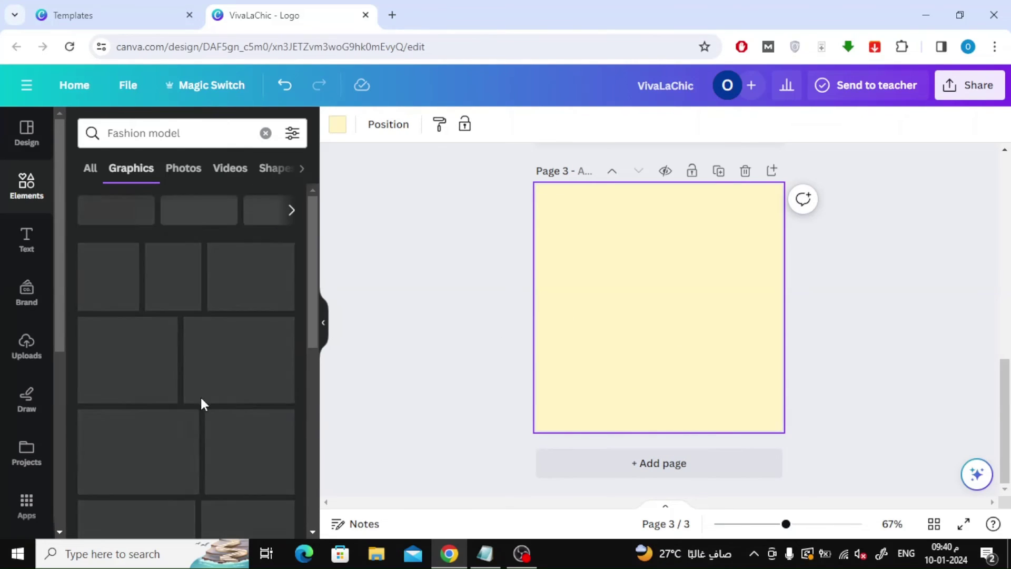
scroll(207, 371, down, 2)
scroll(211, 357, down, 2)
scroll(212, 360, down, 2)
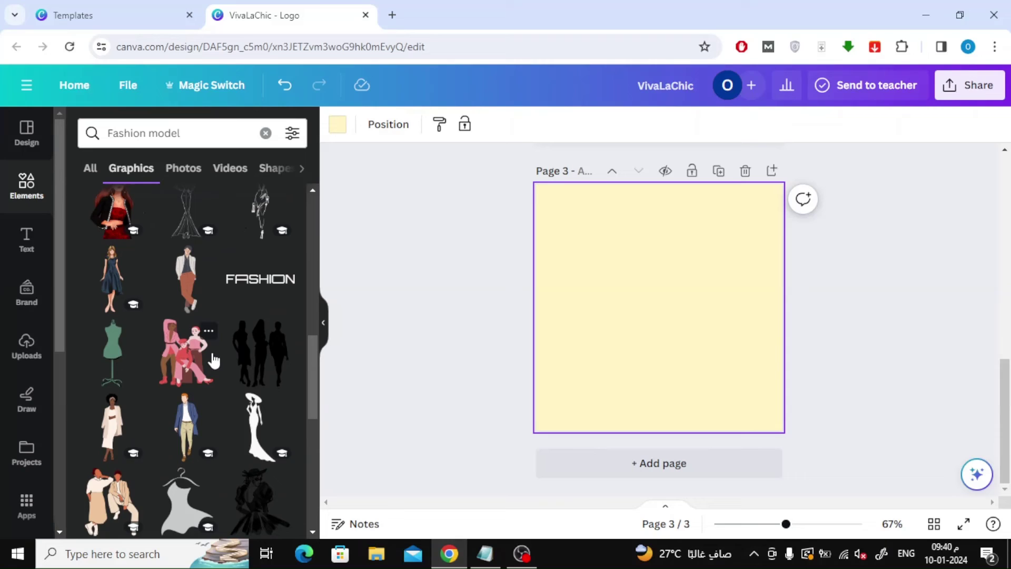
scroll(212, 359, down, 2)
scroll(212, 359, down, 2)
scroll(212, 359, down, 2)
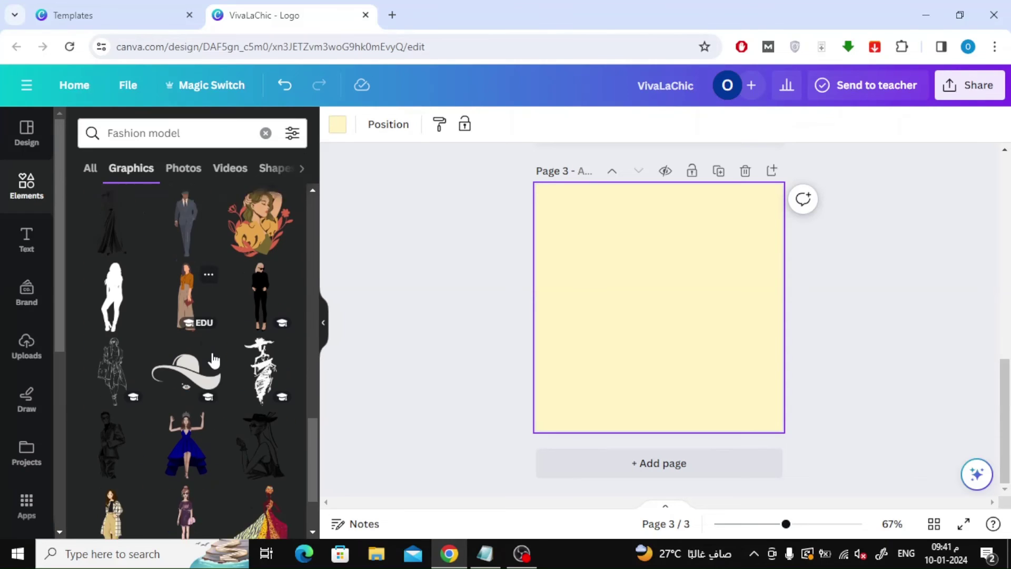
click(111, 281)
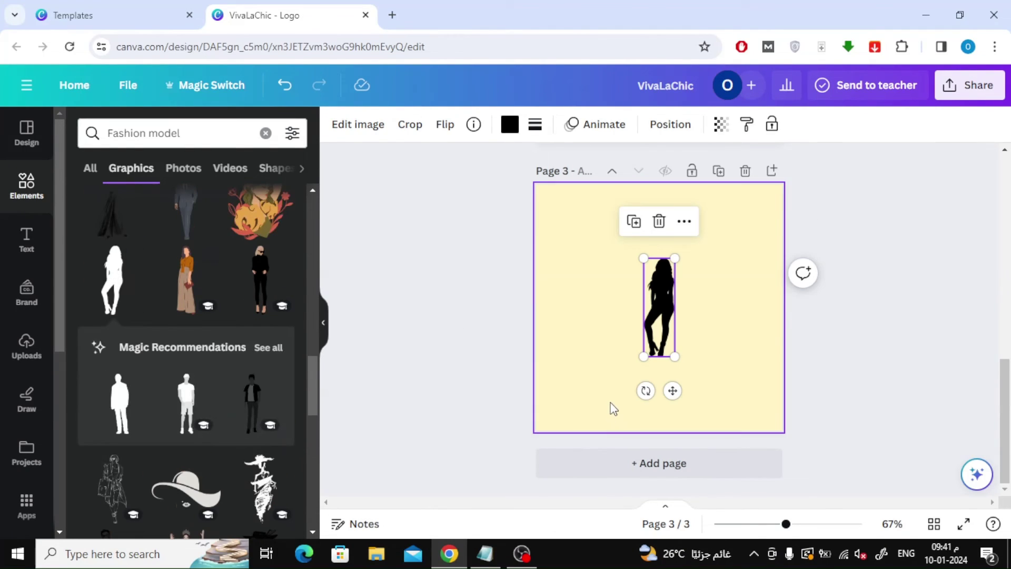
key(ctrl+v)
key(alt+Tab)
Step: Paste VivaLaChic into the text box, with the silhouette on the left and the text on its right
key(ctrl+c)
key(alt+Tab)
key(ctrl+v)
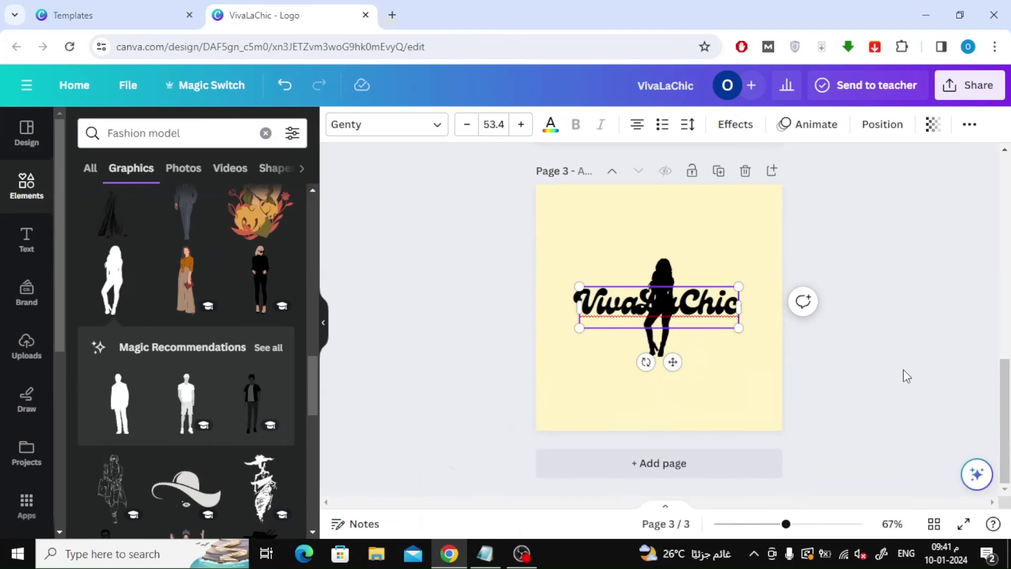
drag(673, 362, 671, 433)
drag(663, 308, 594, 308)
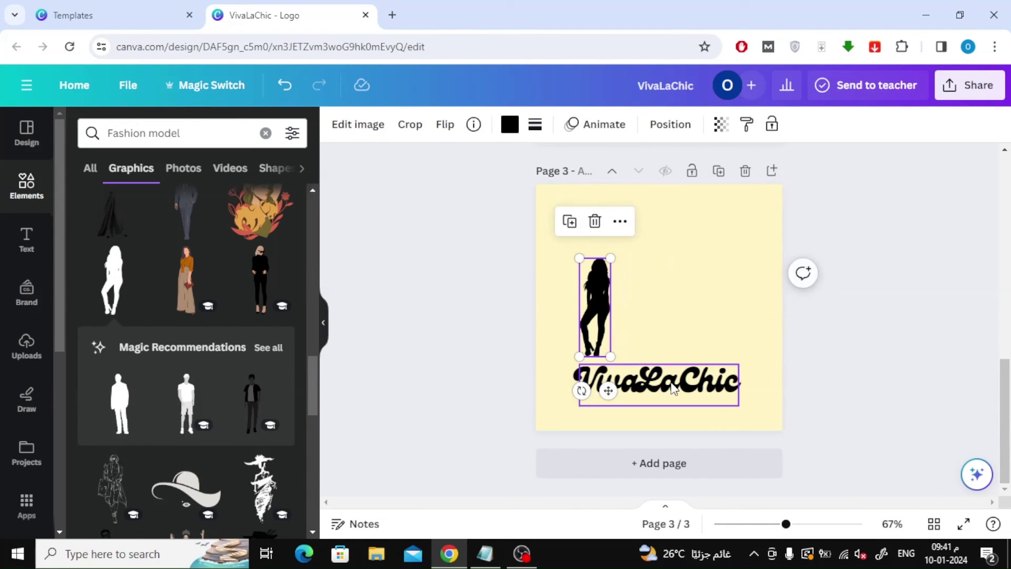
drag(672, 387, 695, 316)
drag(592, 308, 581, 309)
drag(706, 319, 698, 318)
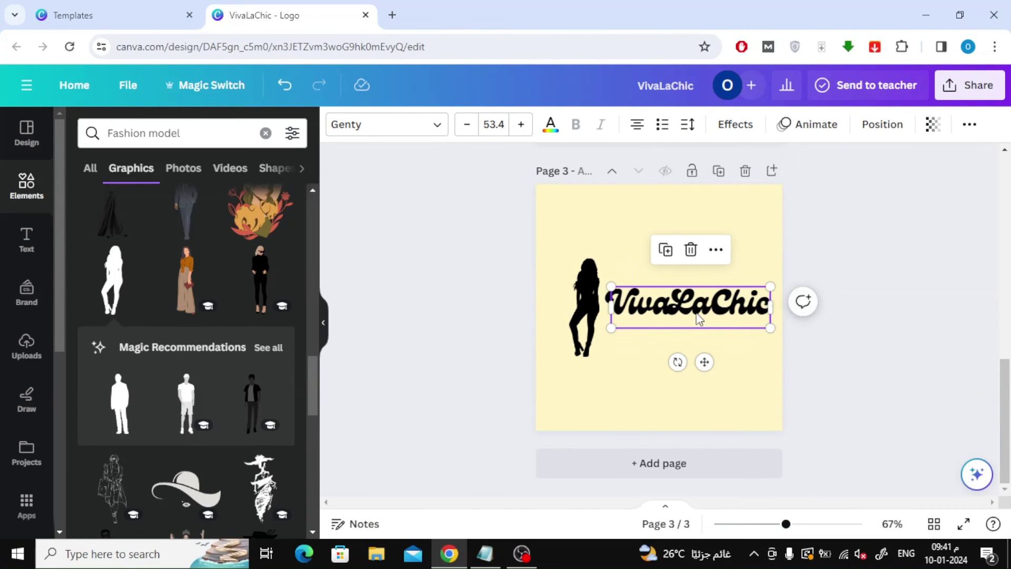
scroll(219, 306, down, 3)
Step: Recolour the woman silhouette red and nudge the VivaLaChic text slightly down
key(ctrl+z)
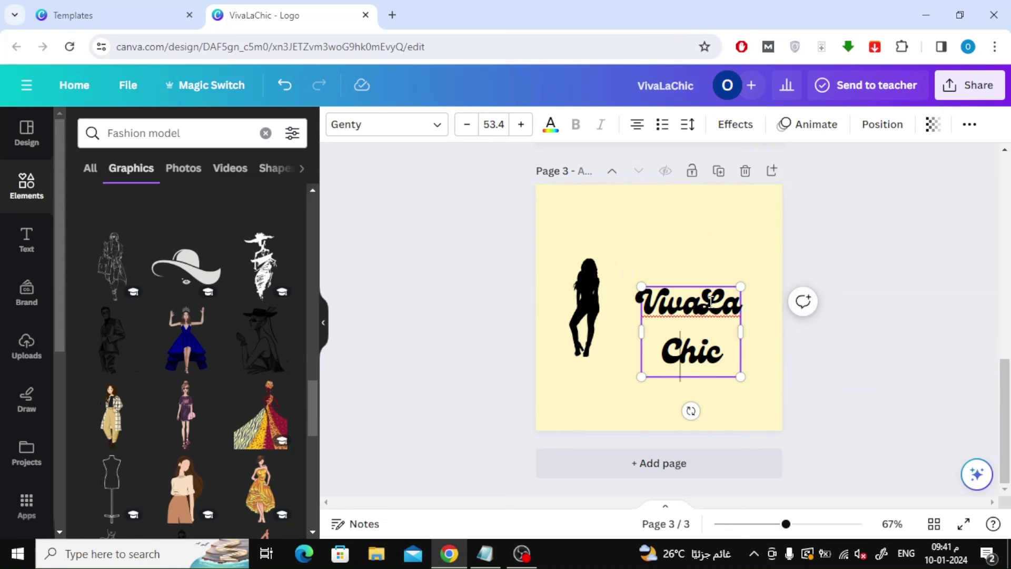
key(ctrl+shift+z)
click(587, 301)
click(510, 124)
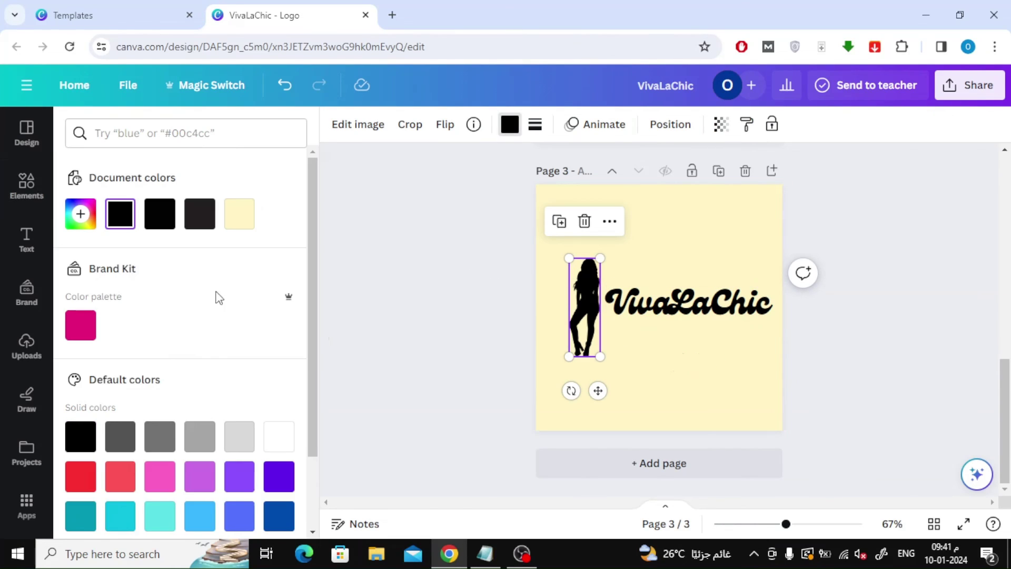
click(120, 472)
click(421, 257)
drag(687, 302, 687, 307)
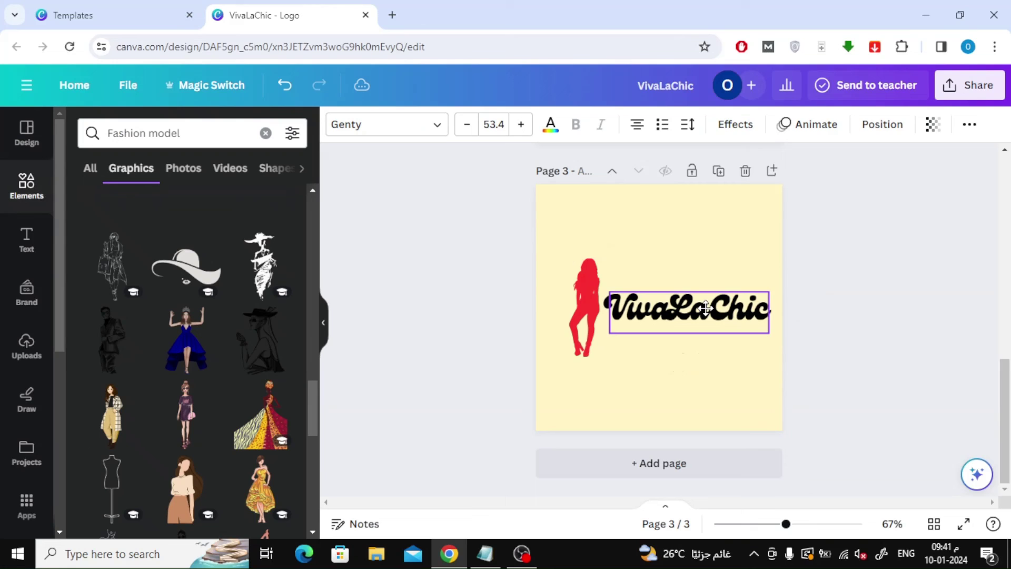